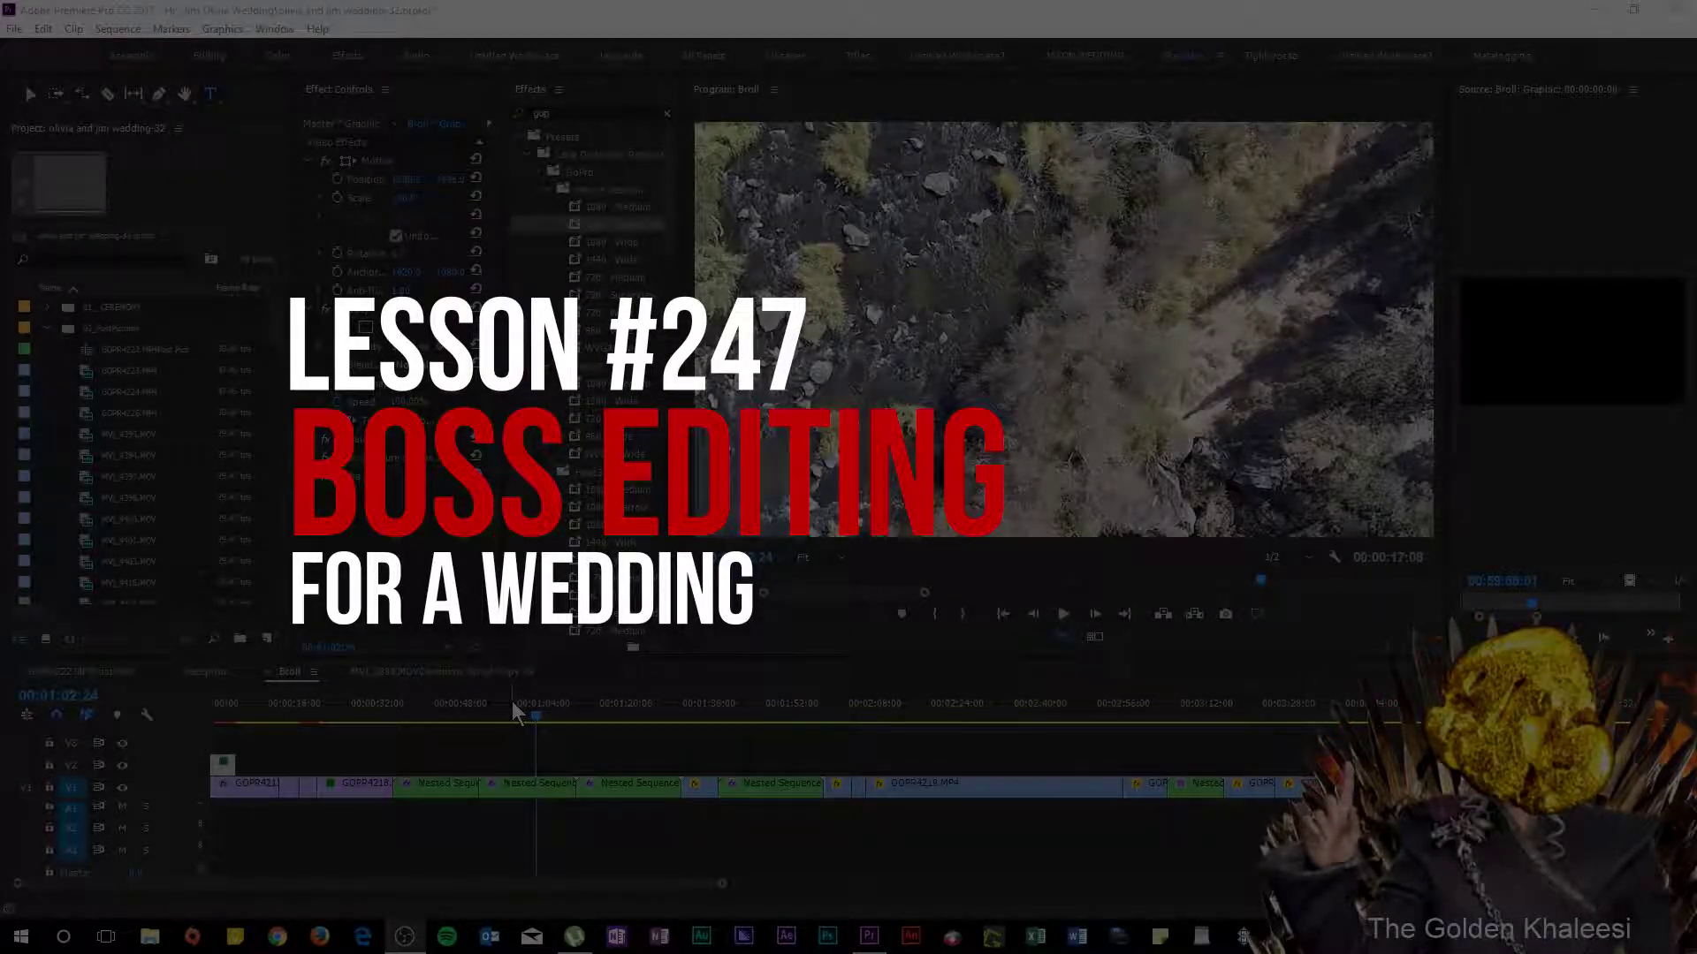
# Scrub the Broll sequence from the river shot past the white chairs and portrait to the bare-tree shot near 00:07:19.
pyautogui.moveTo(512, 709); pyautogui.dragTo(969, 733)
pyautogui.scroll(-5, 924, 775)
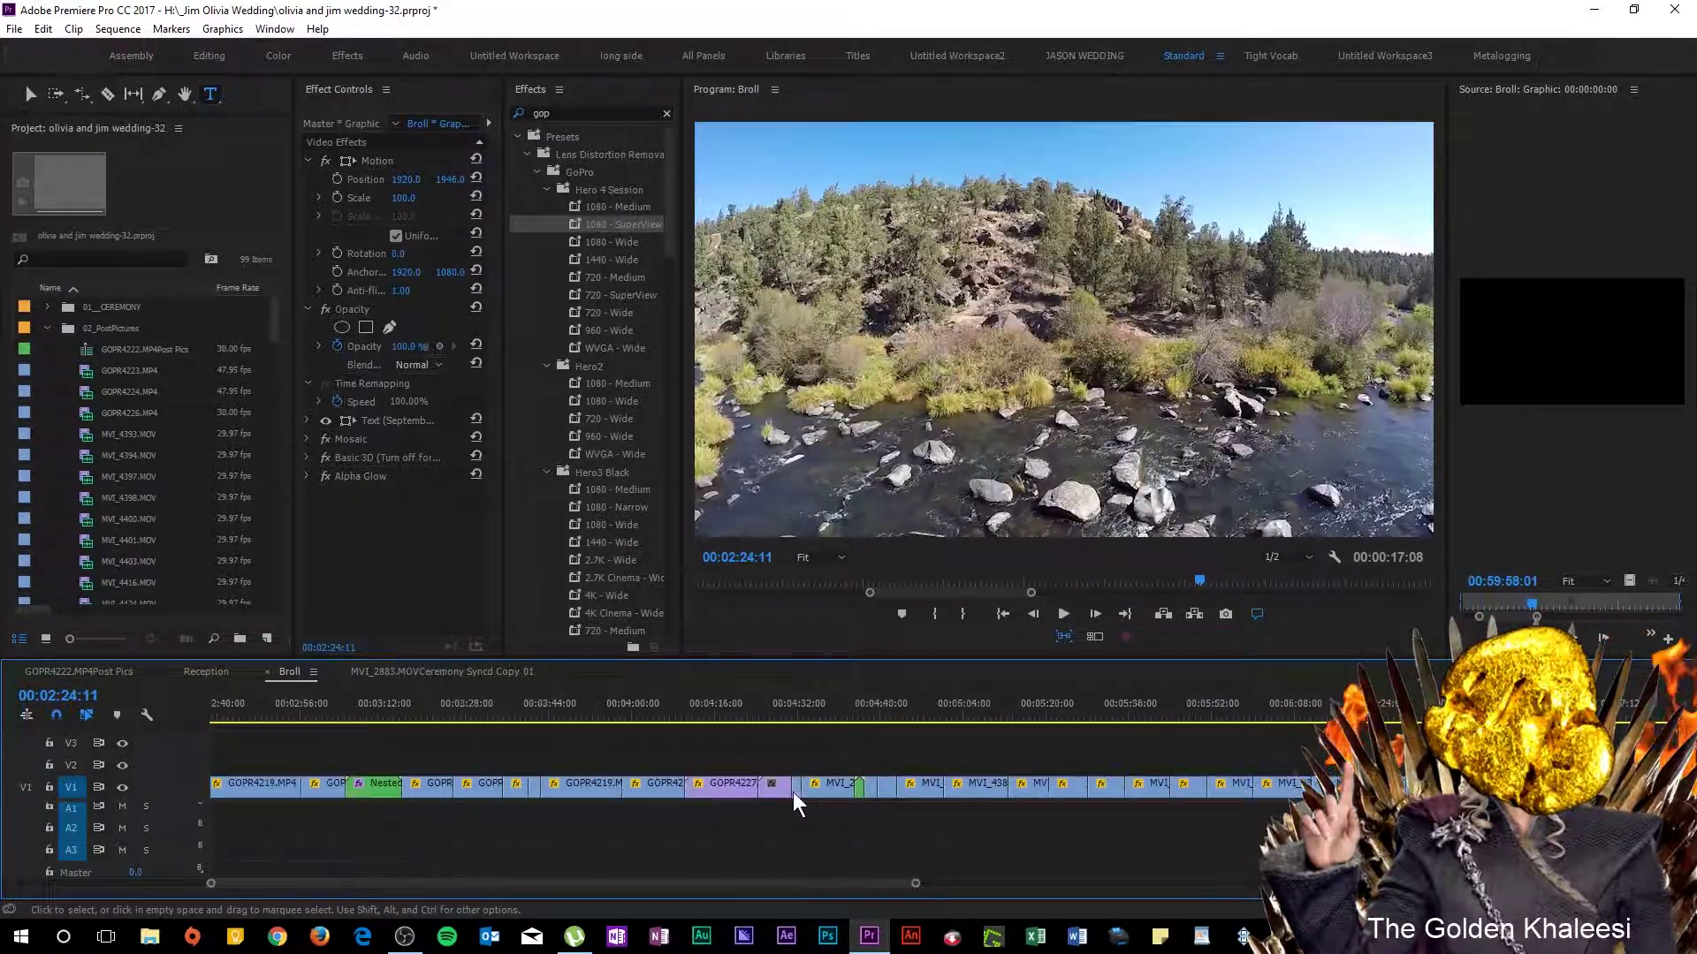
pyautogui.click(513, 717)
pyautogui.click(920, 720)
pyautogui.scroll(-4, 853, 755)
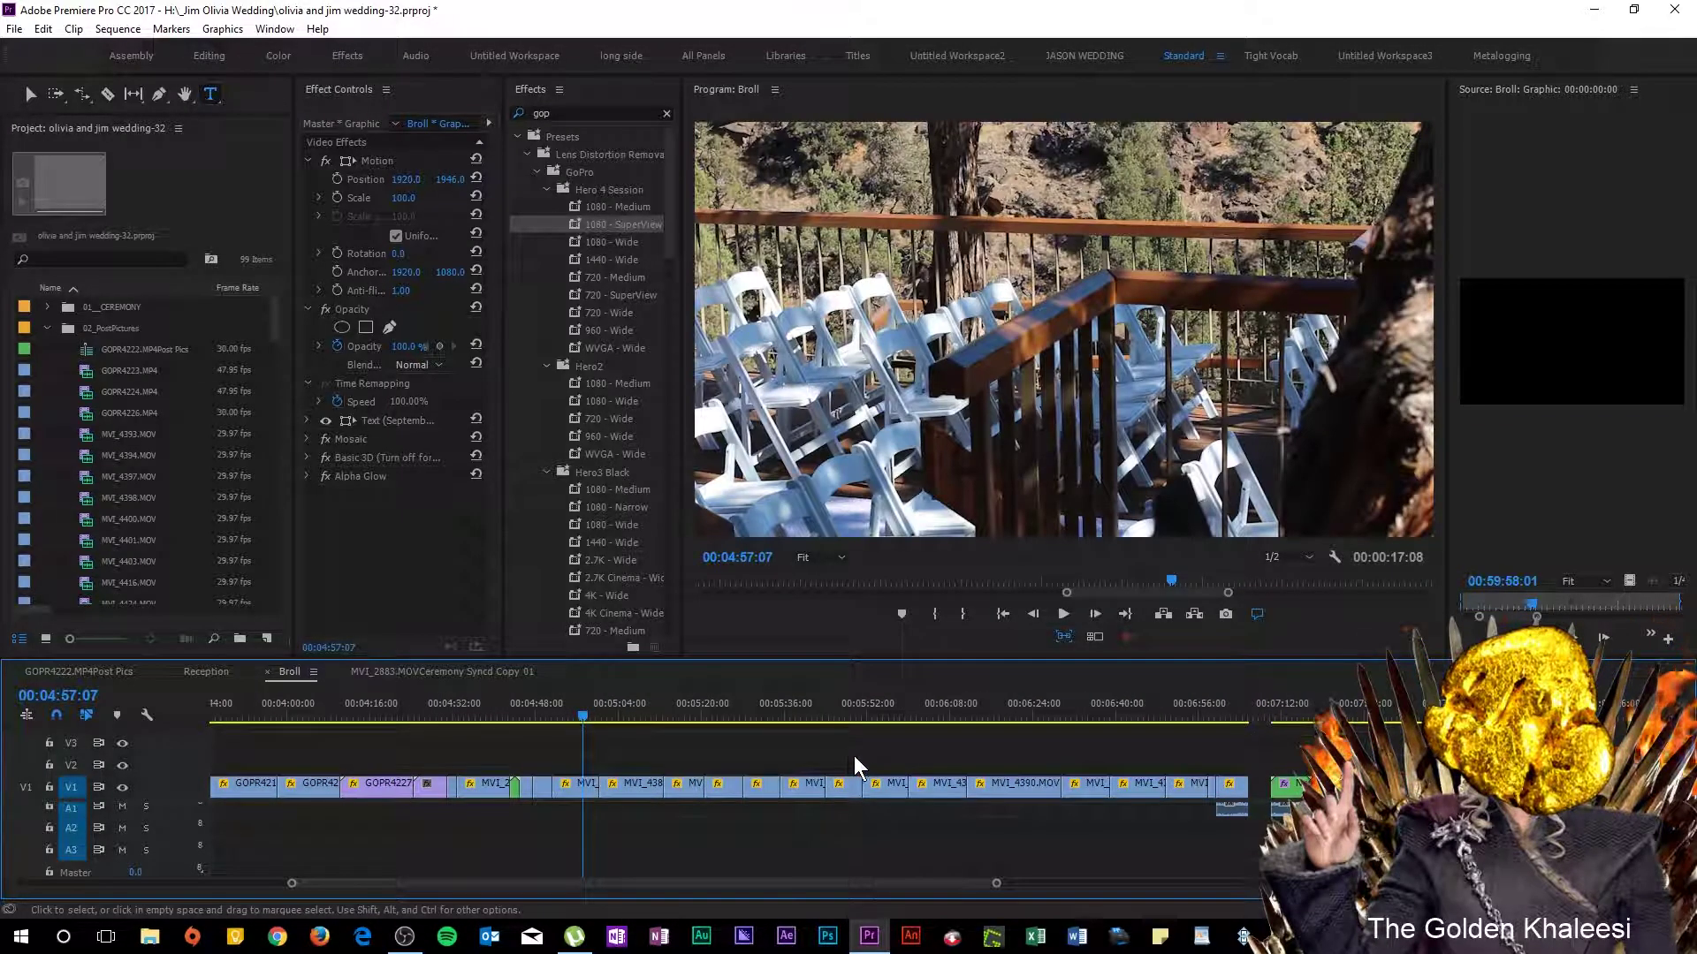
pyautogui.moveTo(608, 703); pyautogui.dragTo(1056, 704)
pyautogui.scroll(-6, 1016, 713)
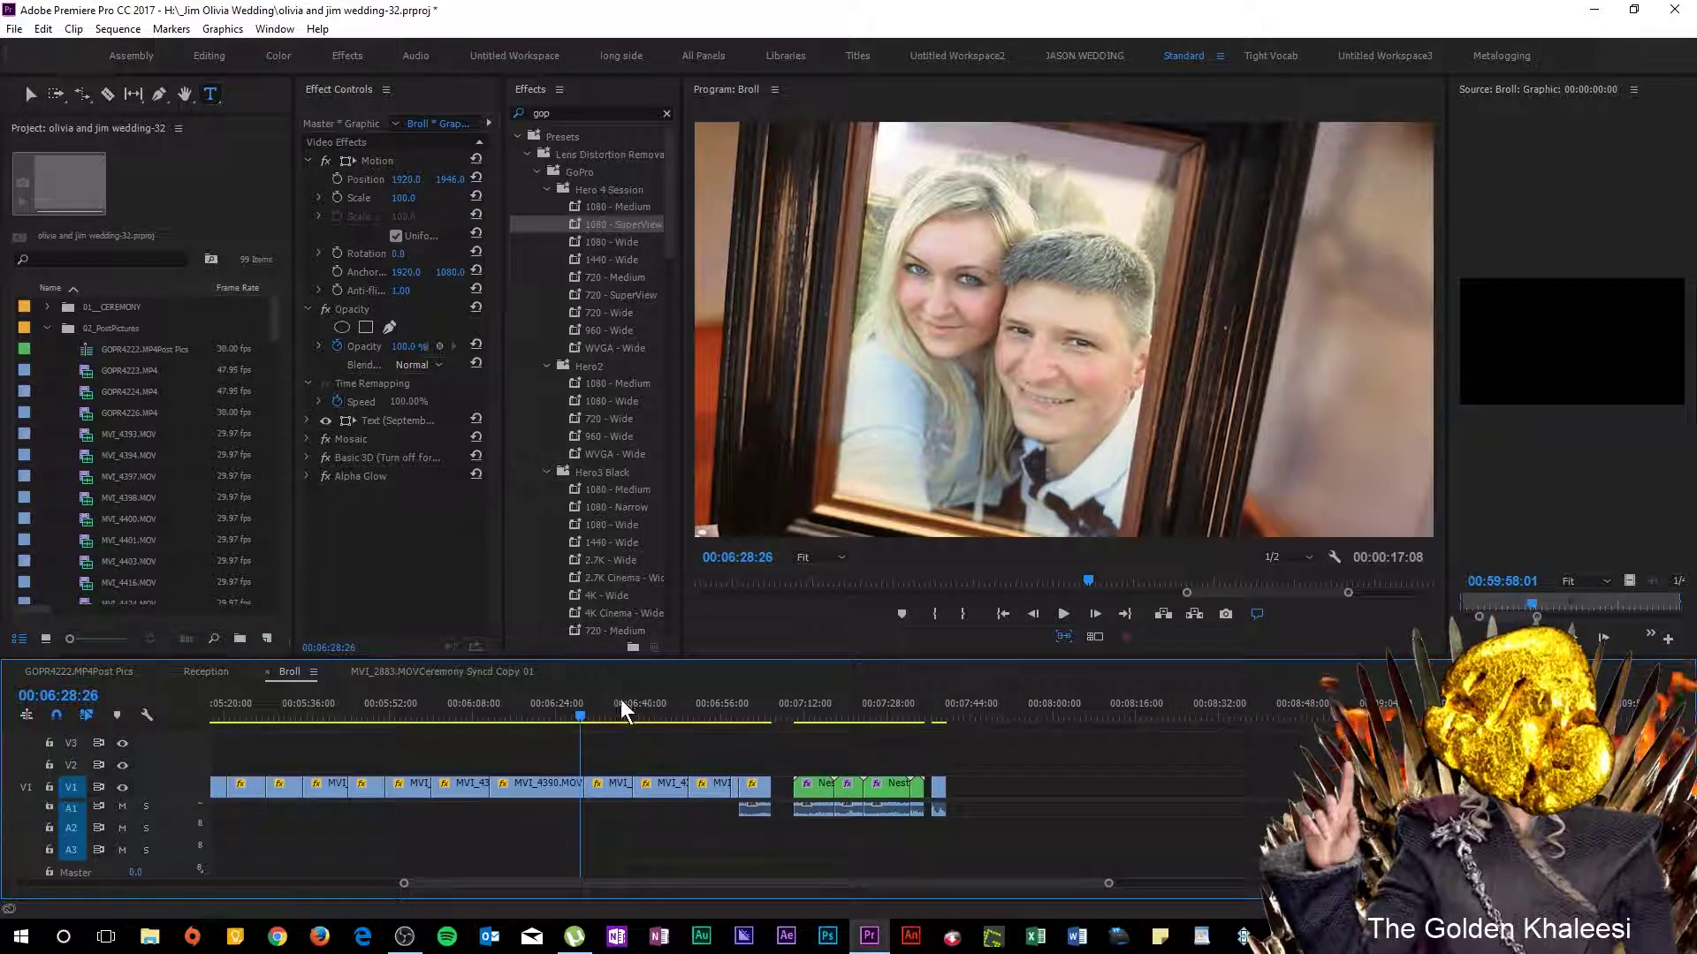
pyautogui.moveTo(620, 698); pyautogui.dragTo(845, 716)
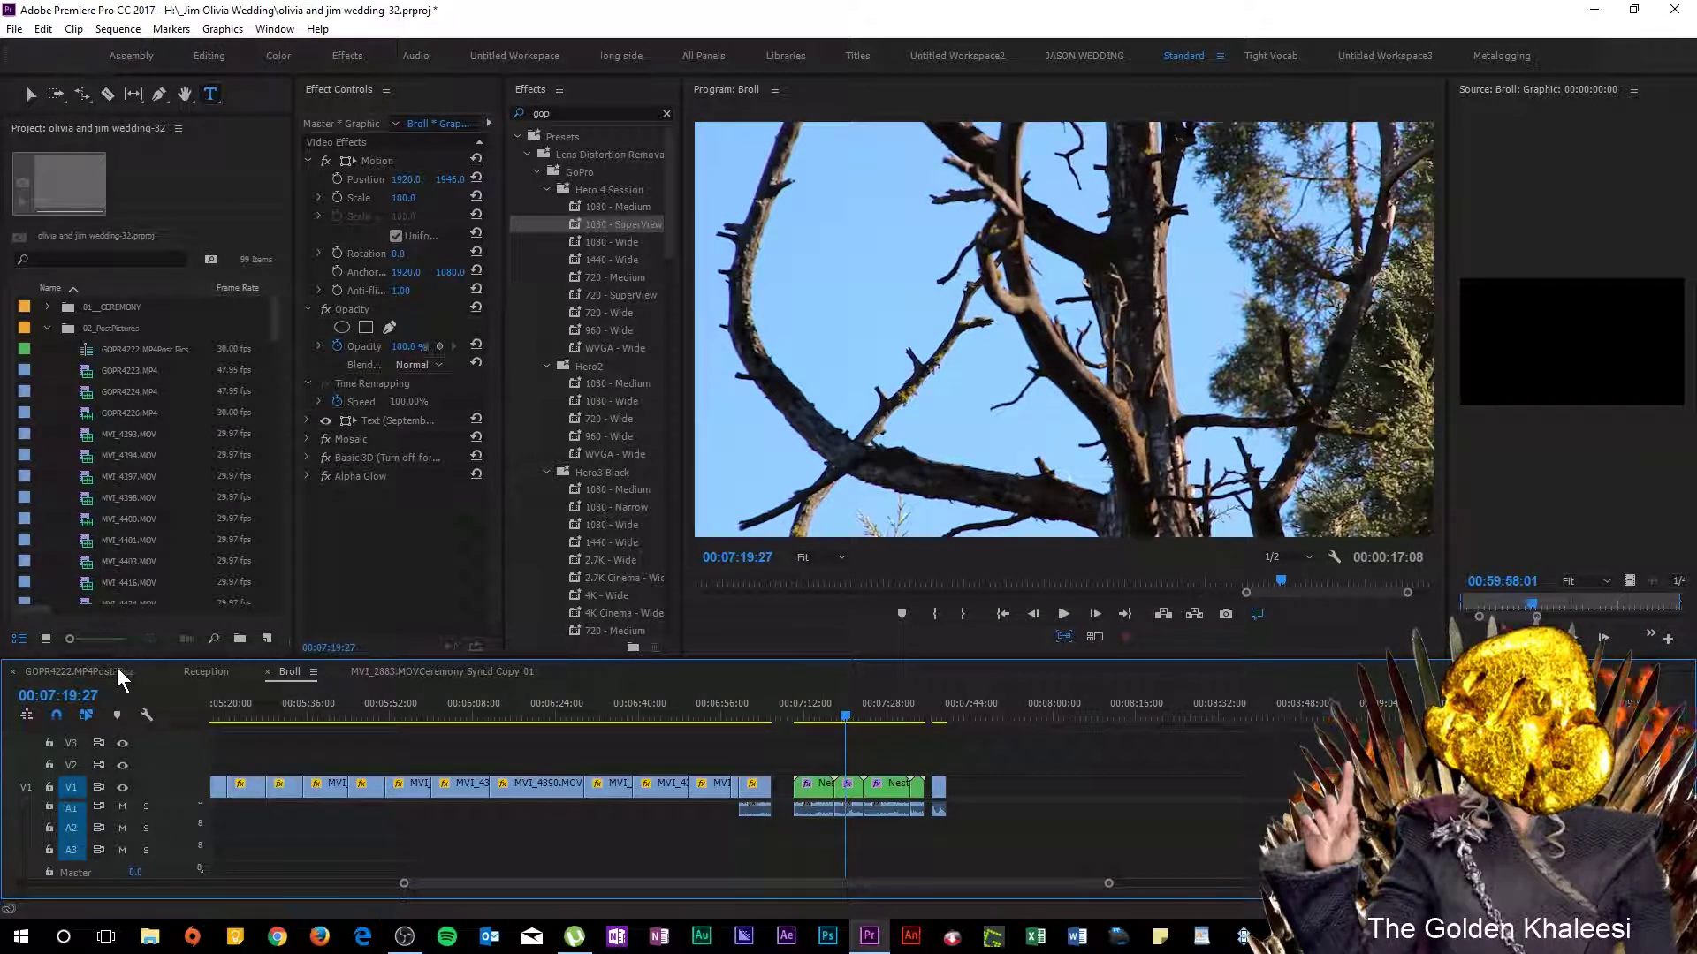
# Switch to the Reception sequence and scrub through it to the gap before the last clips.
pyautogui.click(200, 672)
pyautogui.moveTo(540, 714); pyautogui.dragTo(893, 687)
pyautogui.scroll(-5, 893, 688)
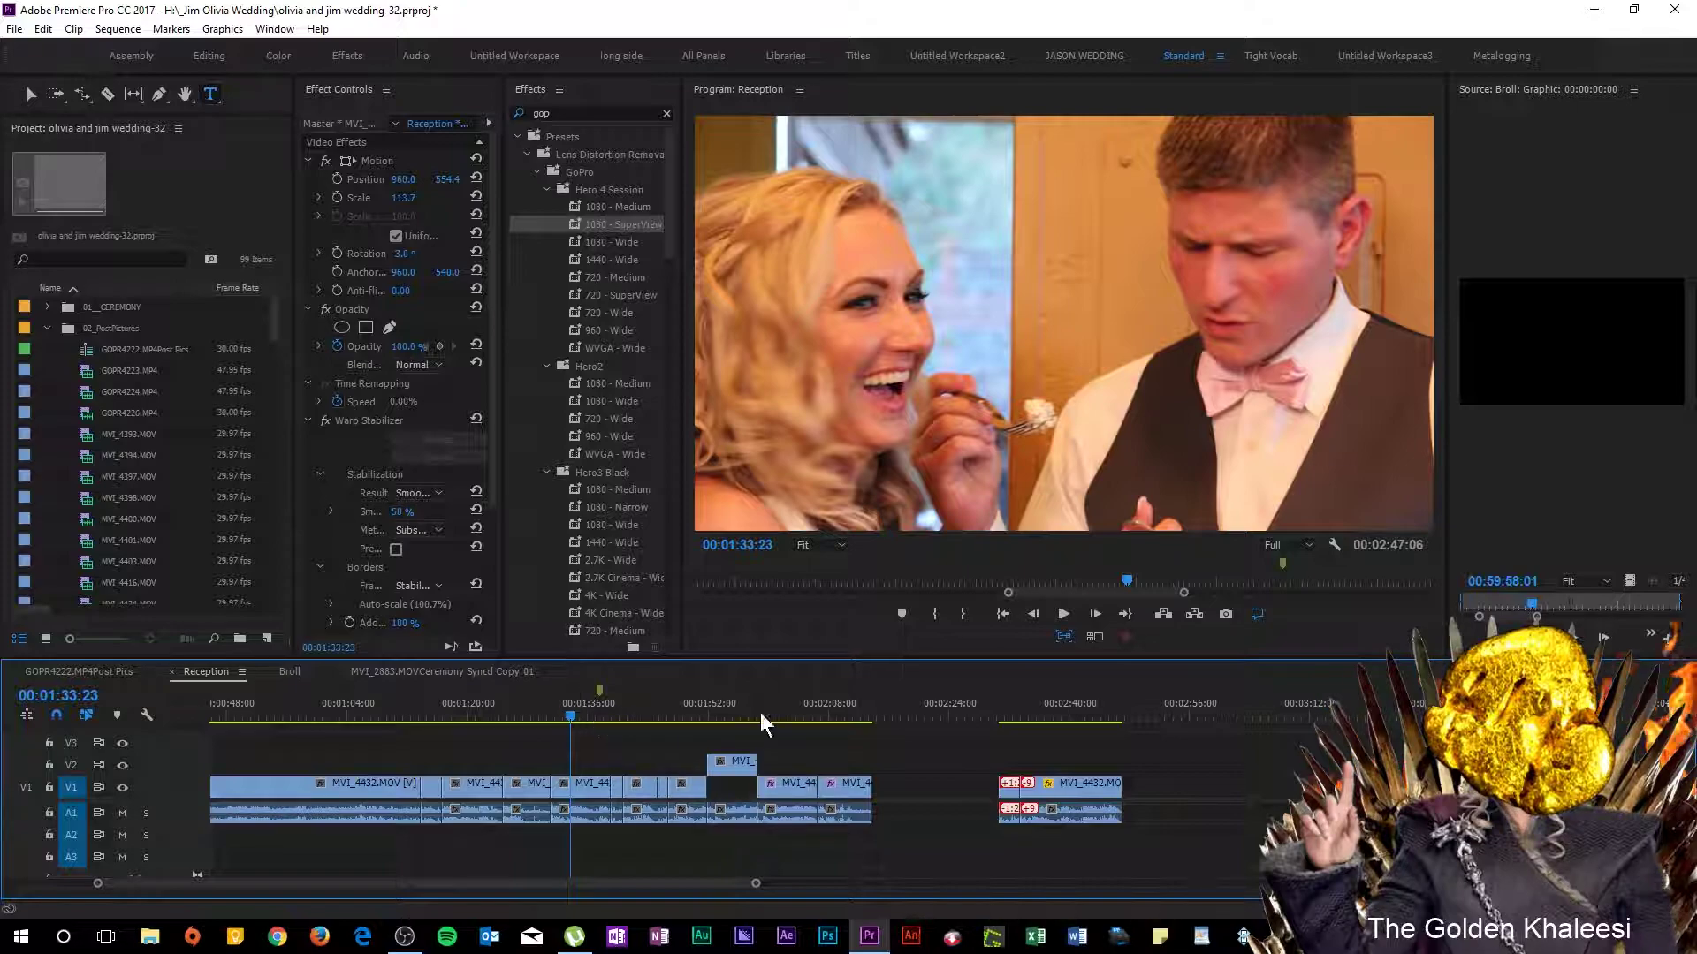
pyautogui.click(991, 709)
pyautogui.moveTo(996, 709); pyautogui.dragTo(984, 707)
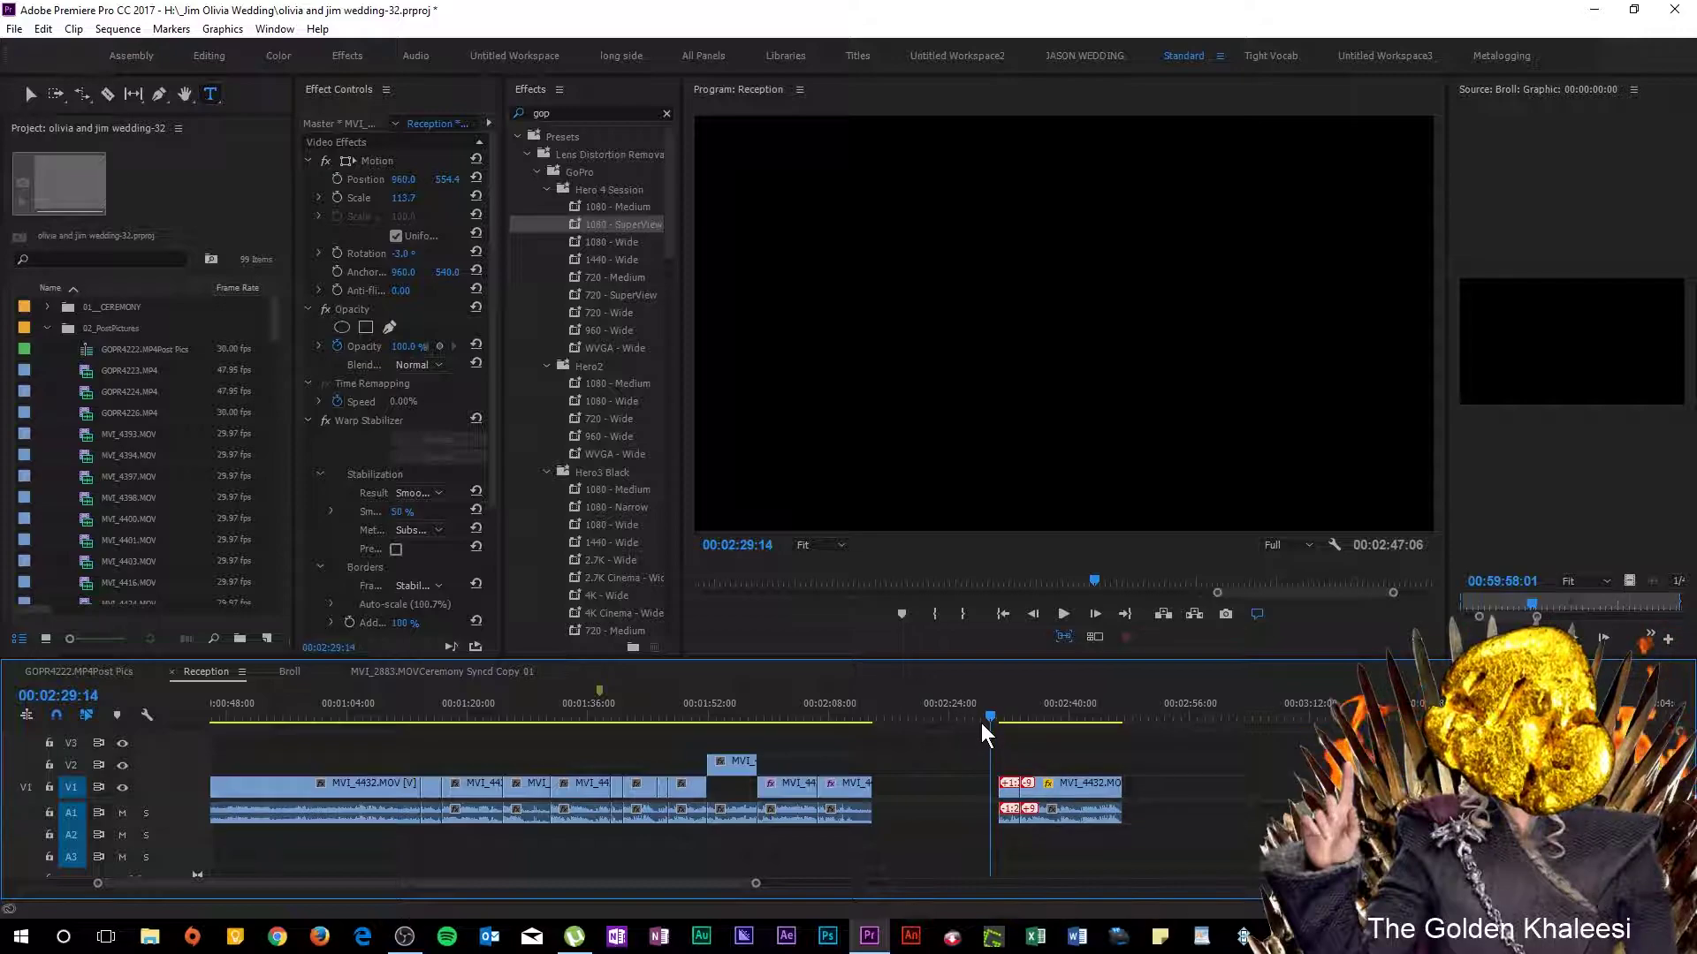
# Scrub back to the cake-cutting footage around 00:01:10.
pyautogui.moveTo(636, 707); pyautogui.dragTo(415, 698)
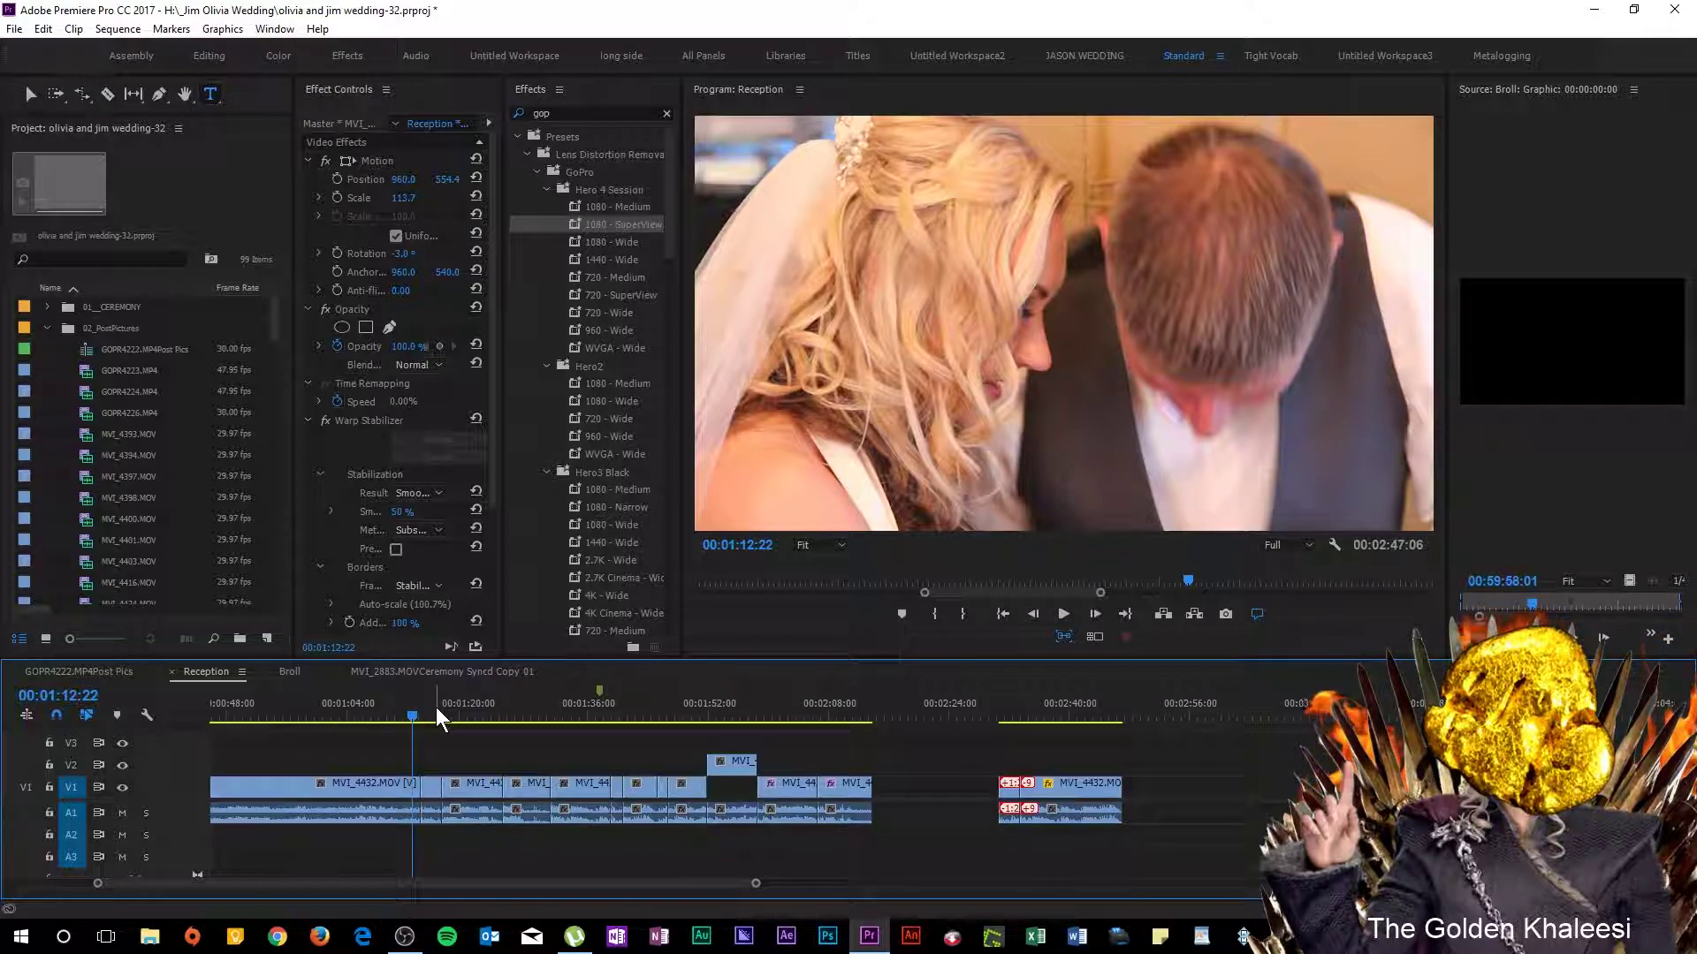
pyautogui.click(458, 704)
pyautogui.moveTo(459, 701); pyautogui.dragTo(396, 701)
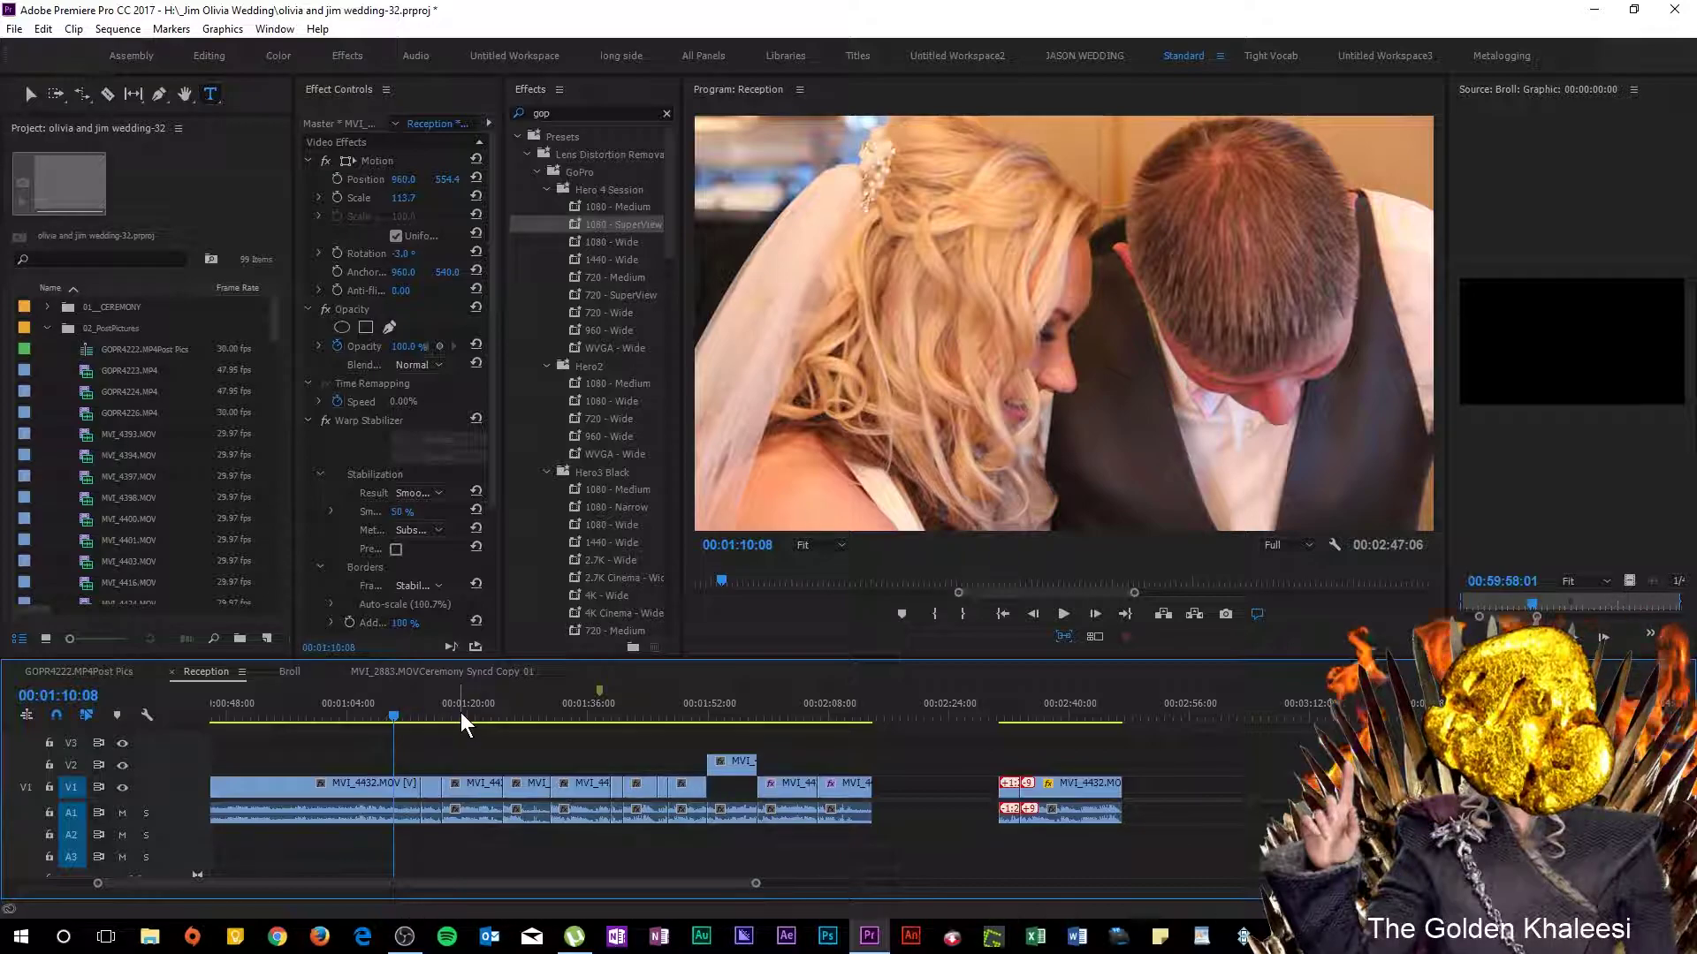
# Review the cake-cutting, flower-and-knife and cake-feeding shots, then stop at 00:02:30:19 before the final clips.
pyautogui.moveTo(459, 712); pyautogui.dragTo(458, 677)
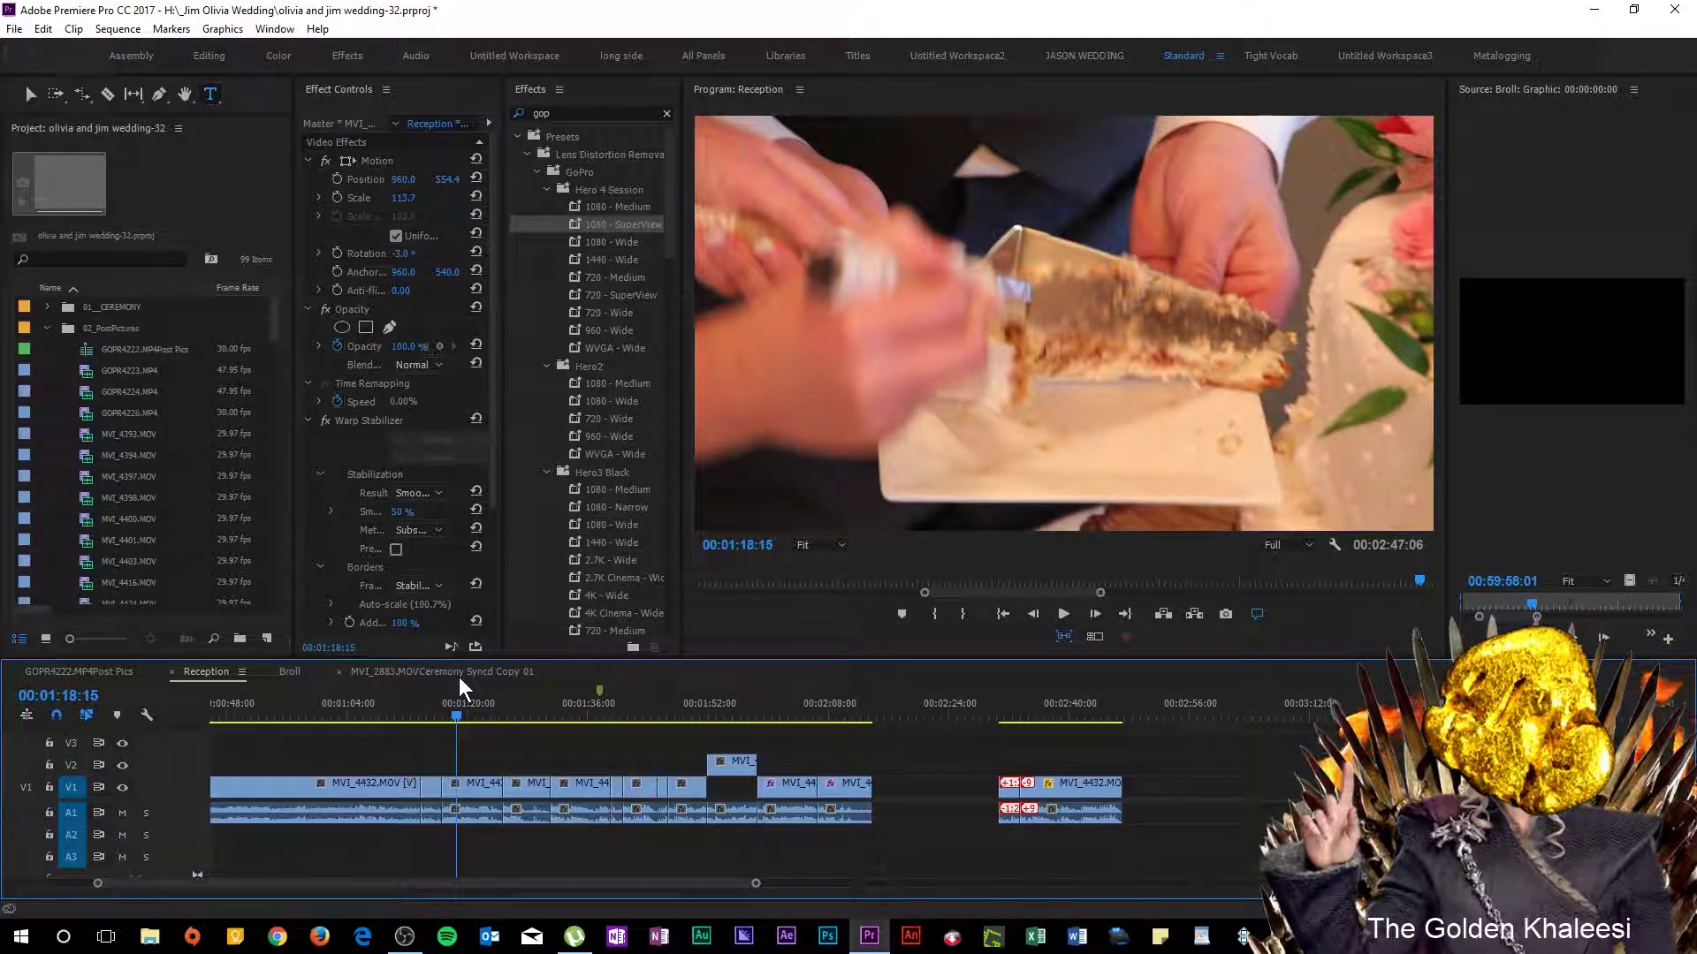
pyautogui.moveTo(444, 702); pyautogui.dragTo(329, 716)
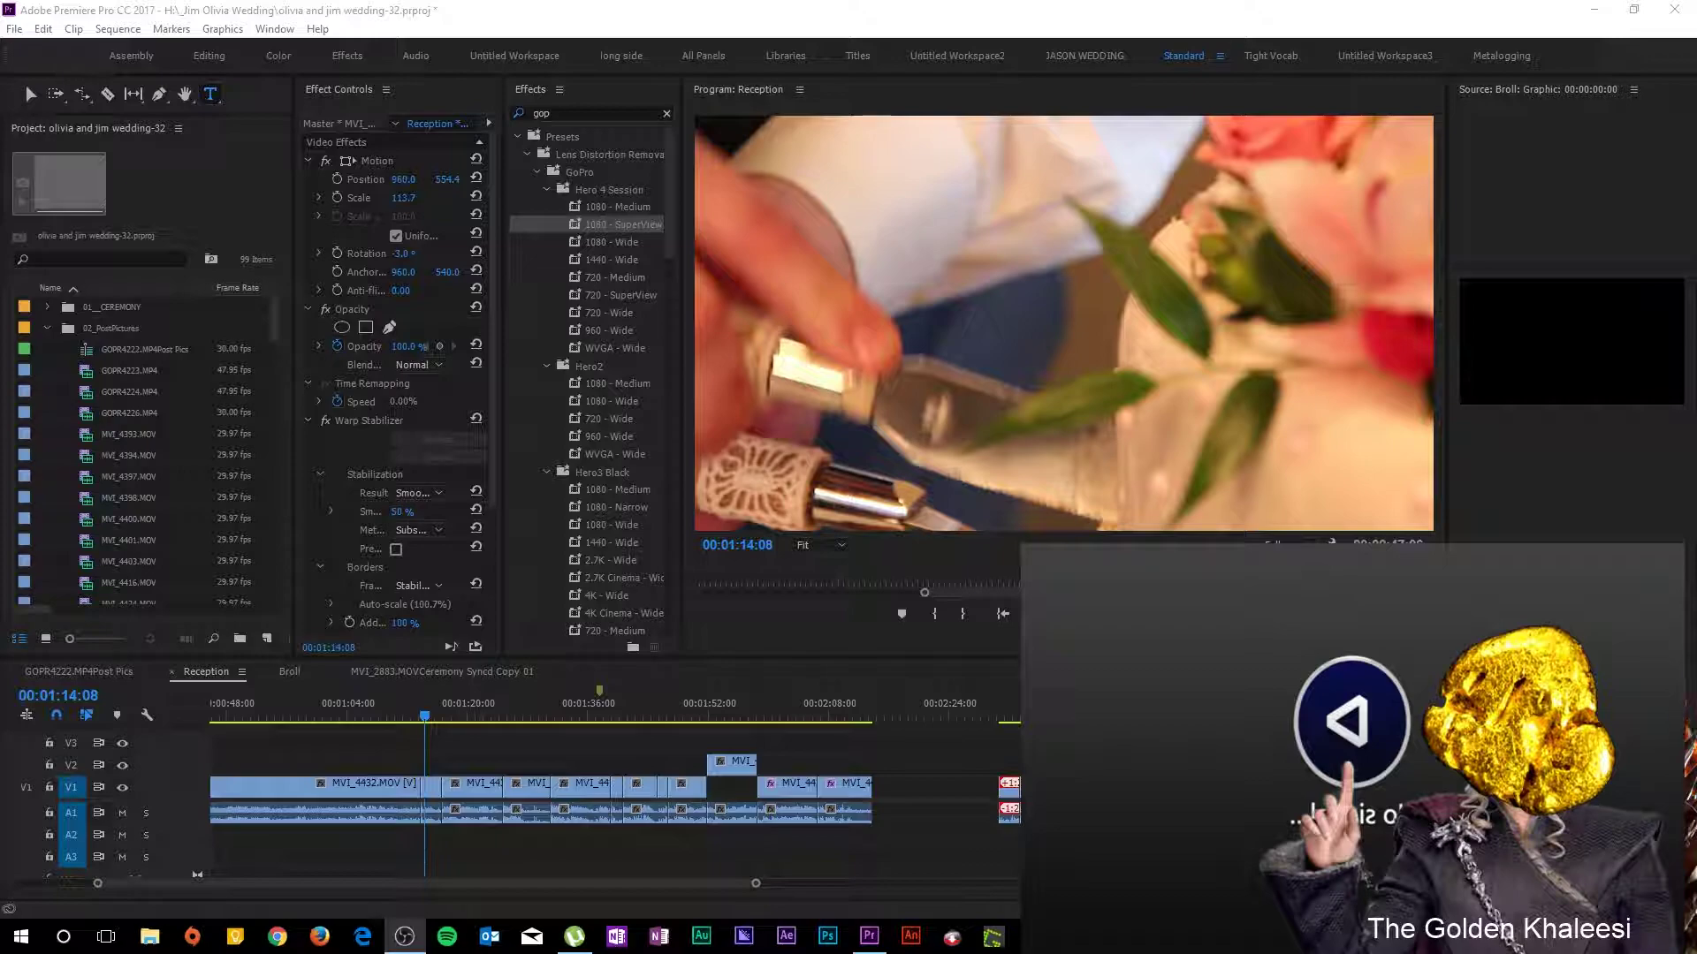
pyautogui.moveTo(391, 708); pyautogui.dragTo(719, 723)
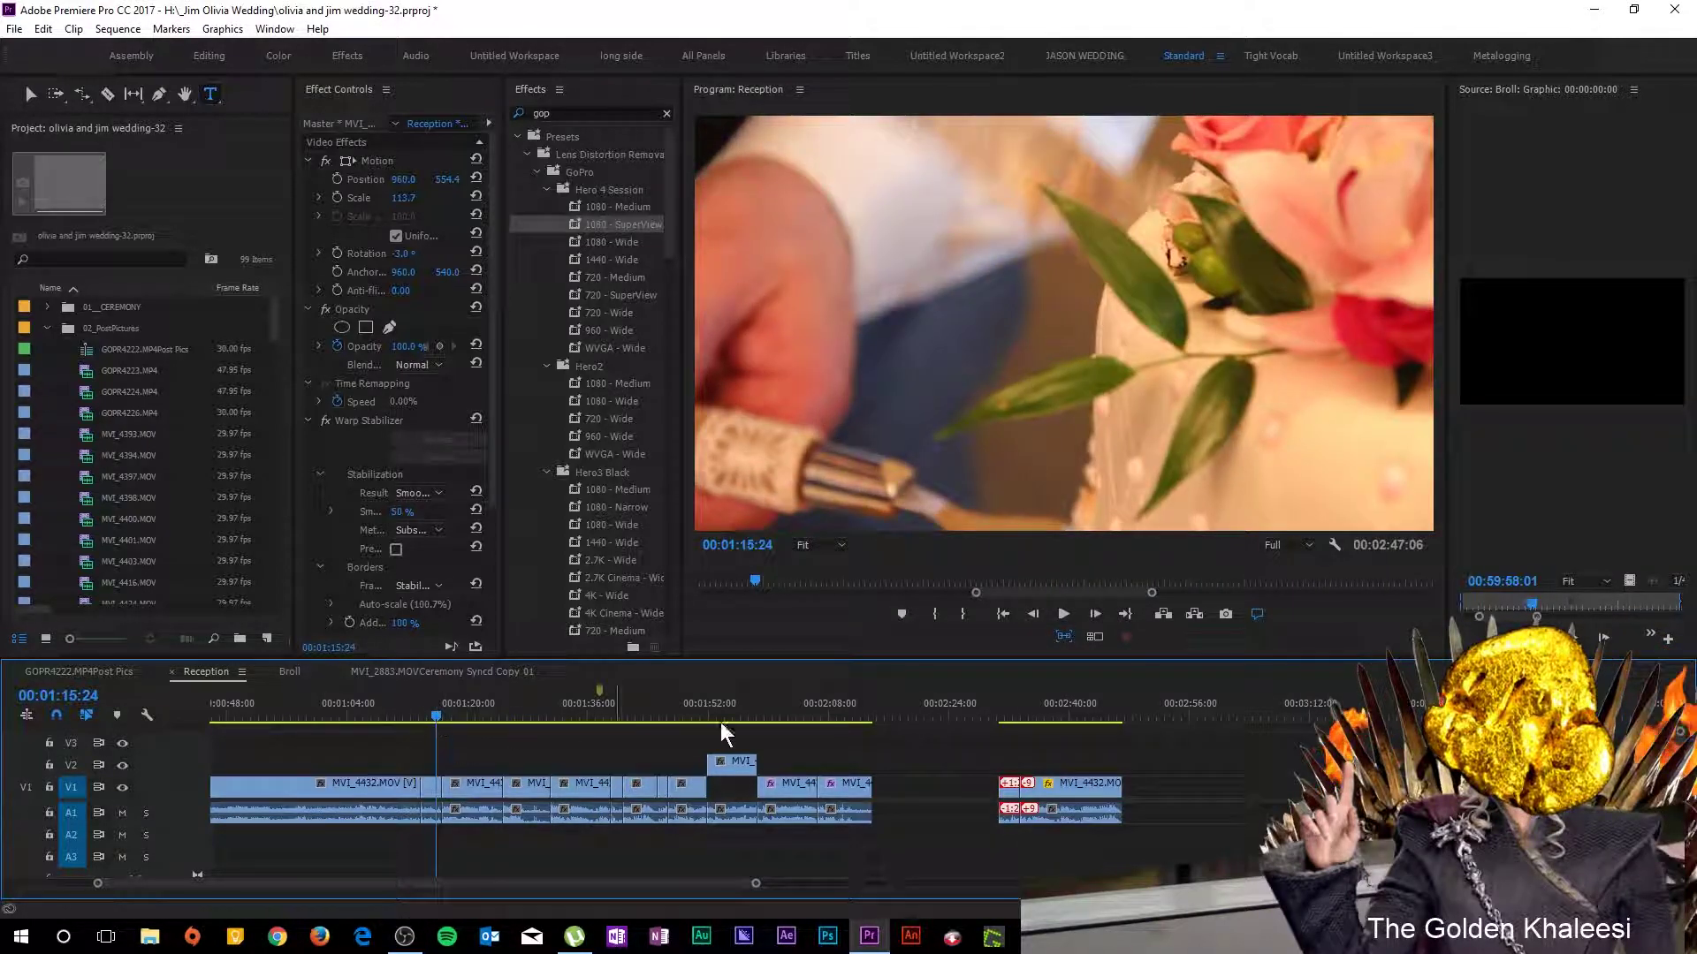
pyautogui.click(998, 713)
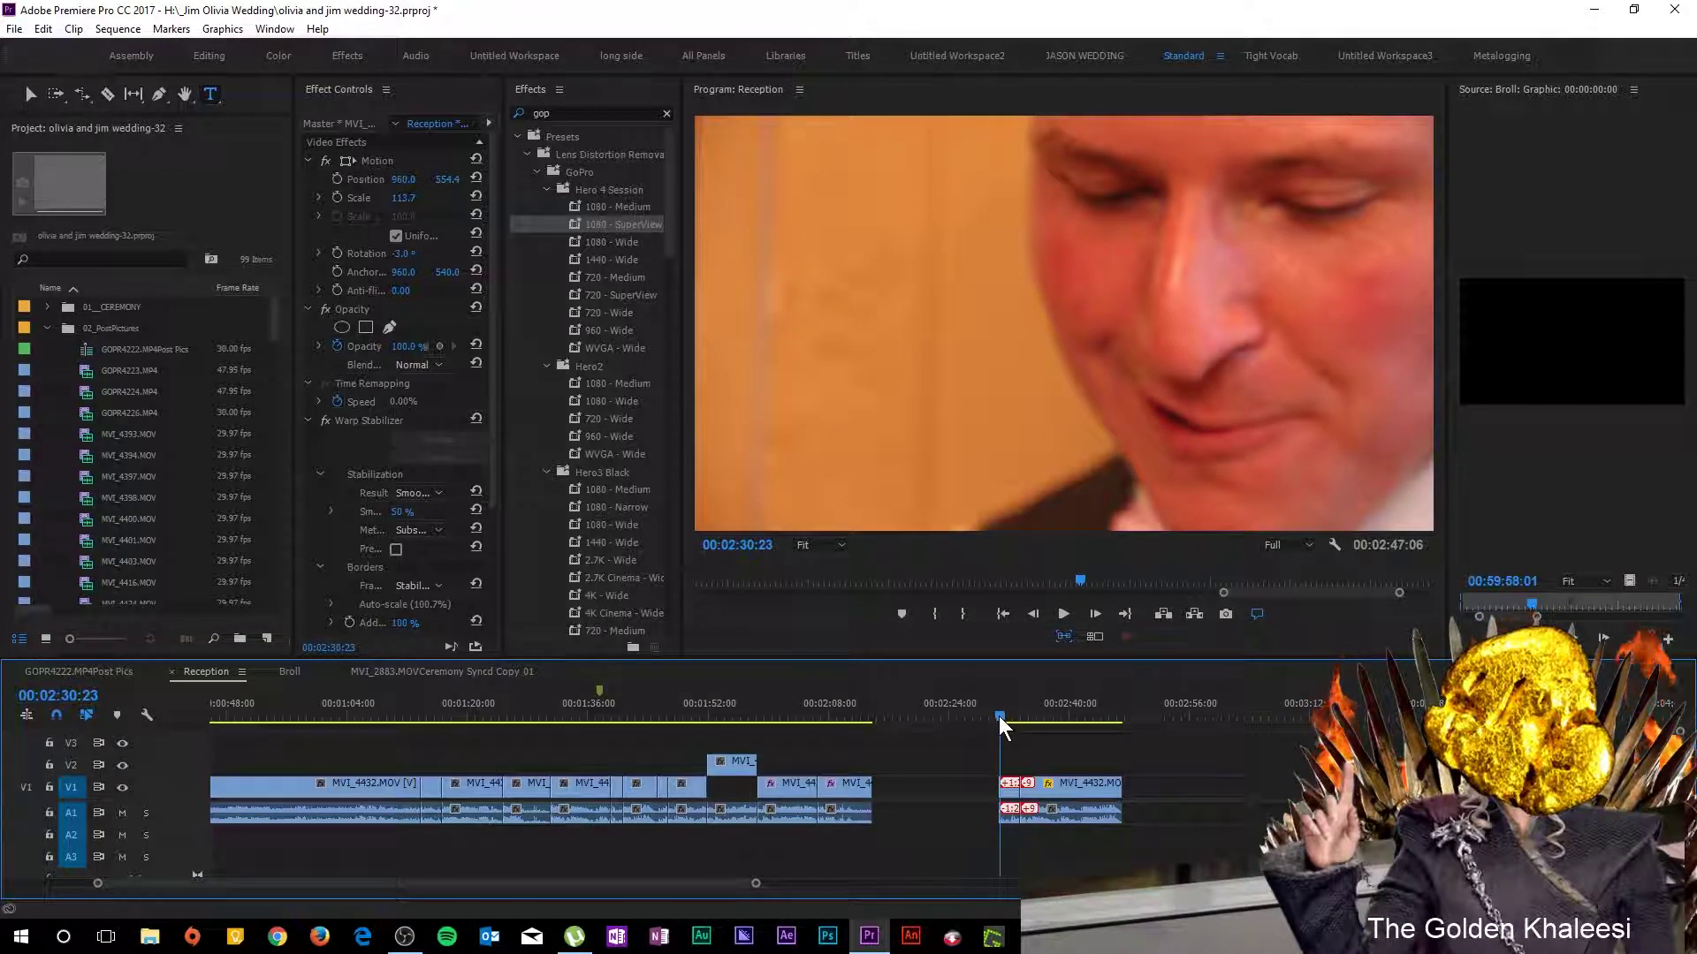
pyautogui.click(997, 716)
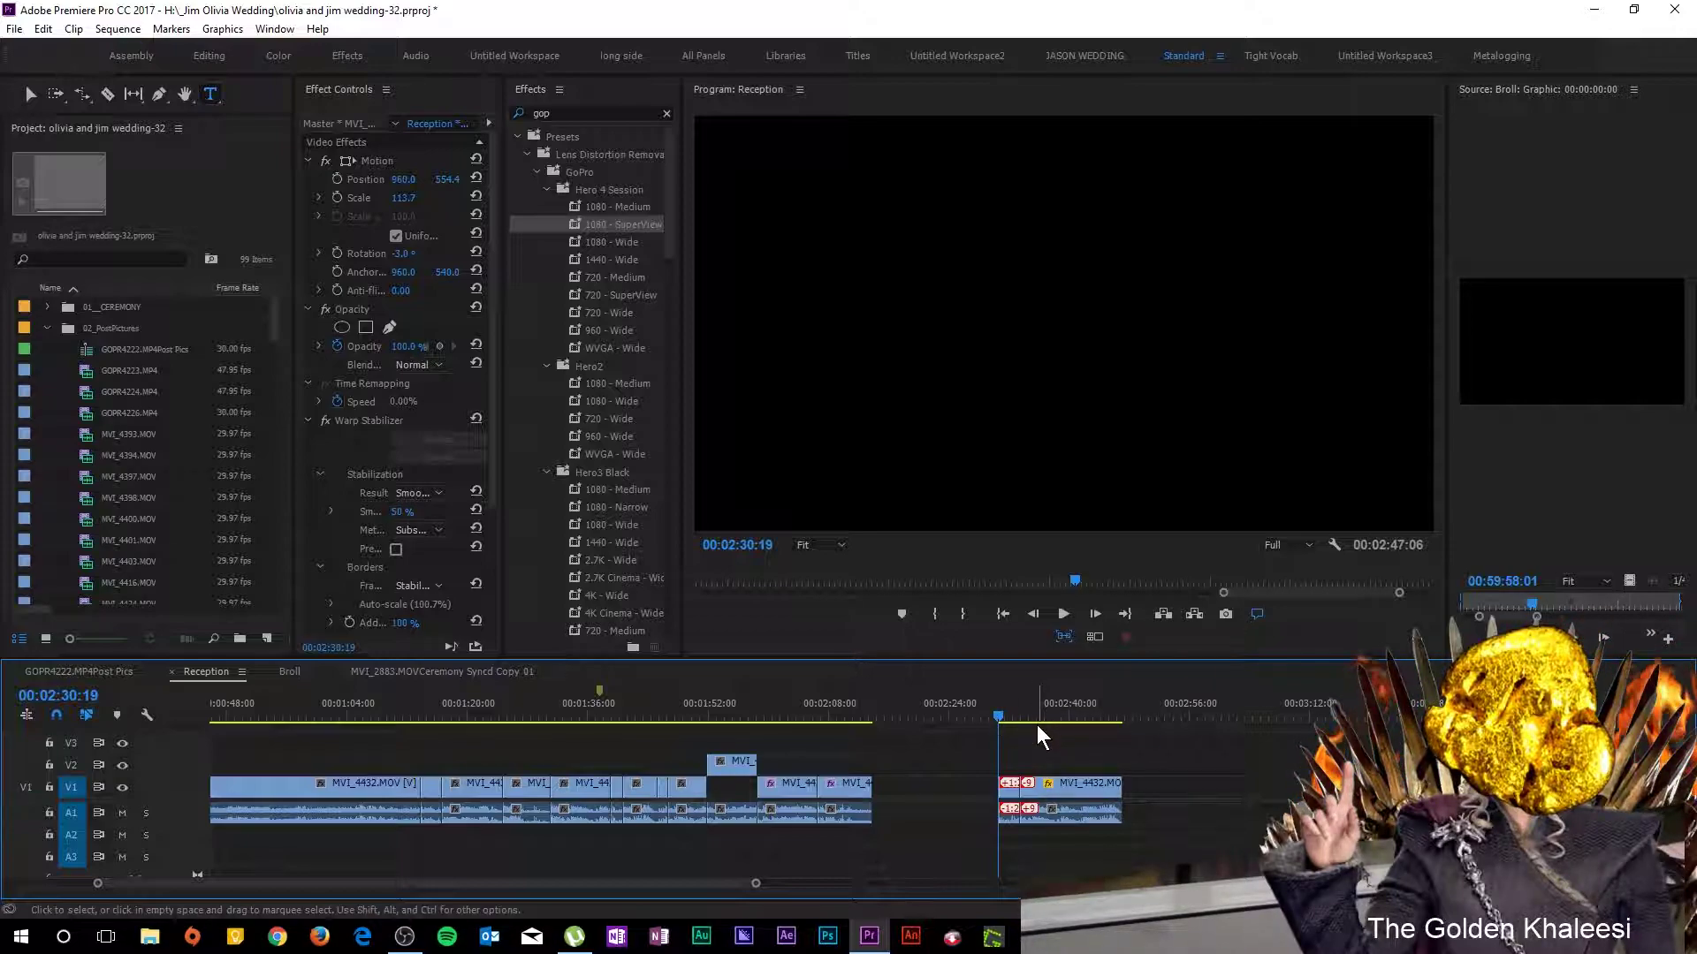
# Zoom the timeline in with = and scrub into the final MVI_4432 clip to the groom close-up.
pyautogui.press('=')
pyautogui.press('=')
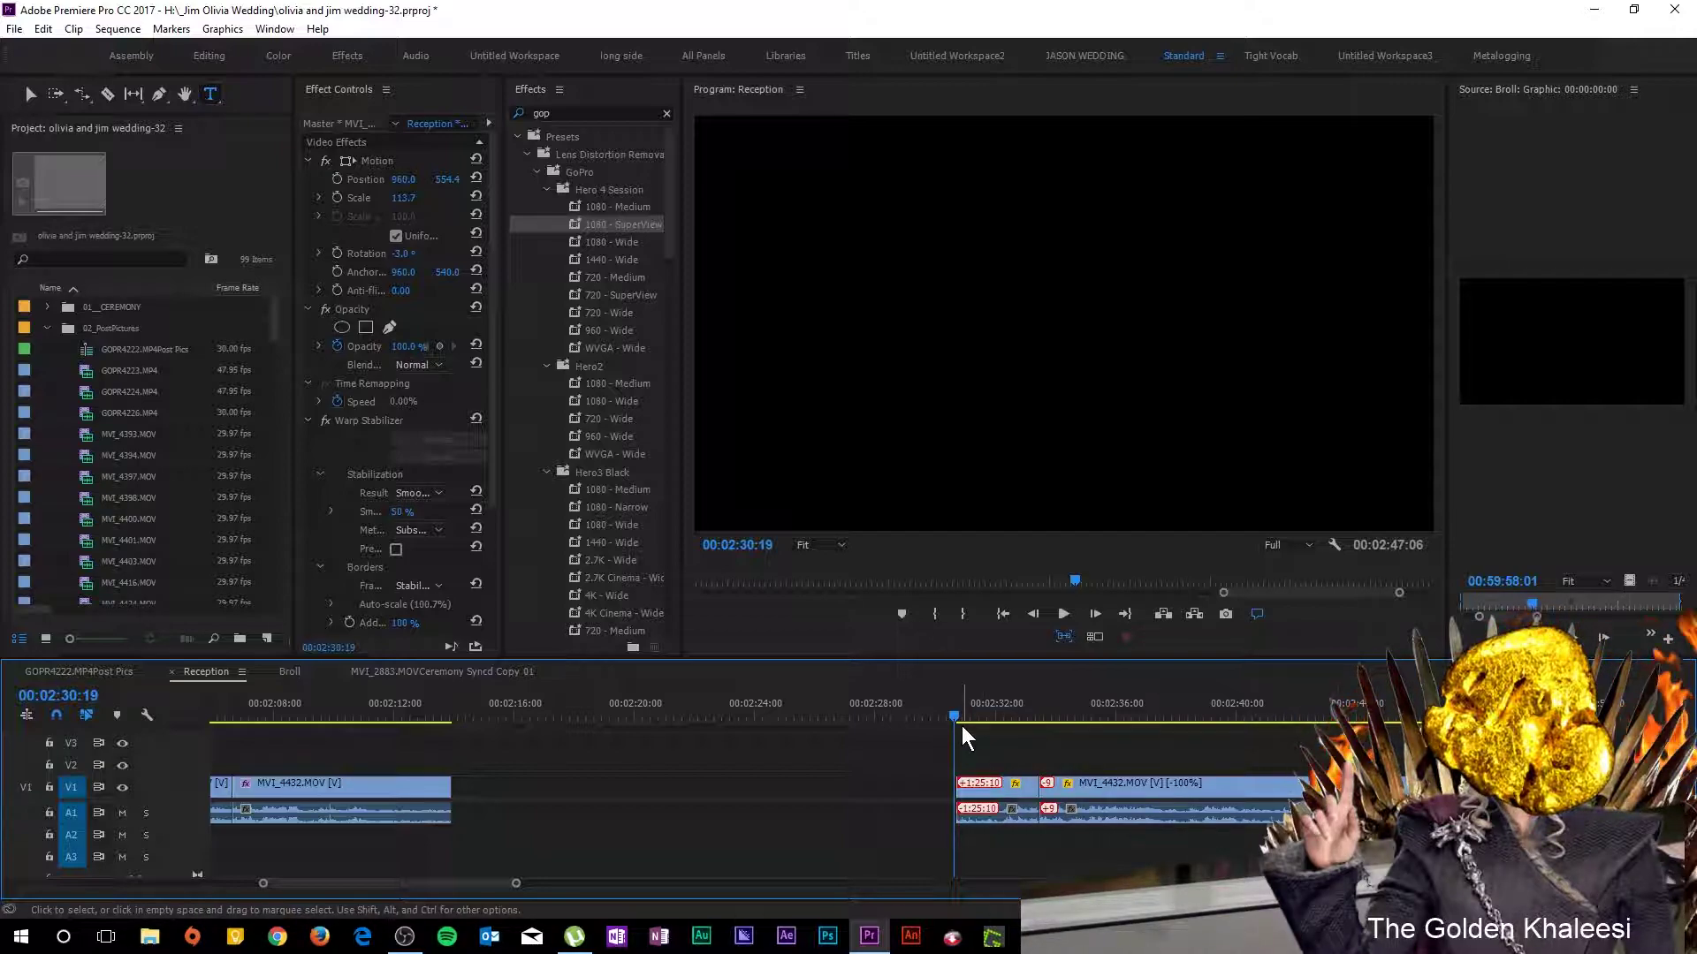
pyautogui.moveTo(960, 715); pyautogui.dragTo(1015, 707)
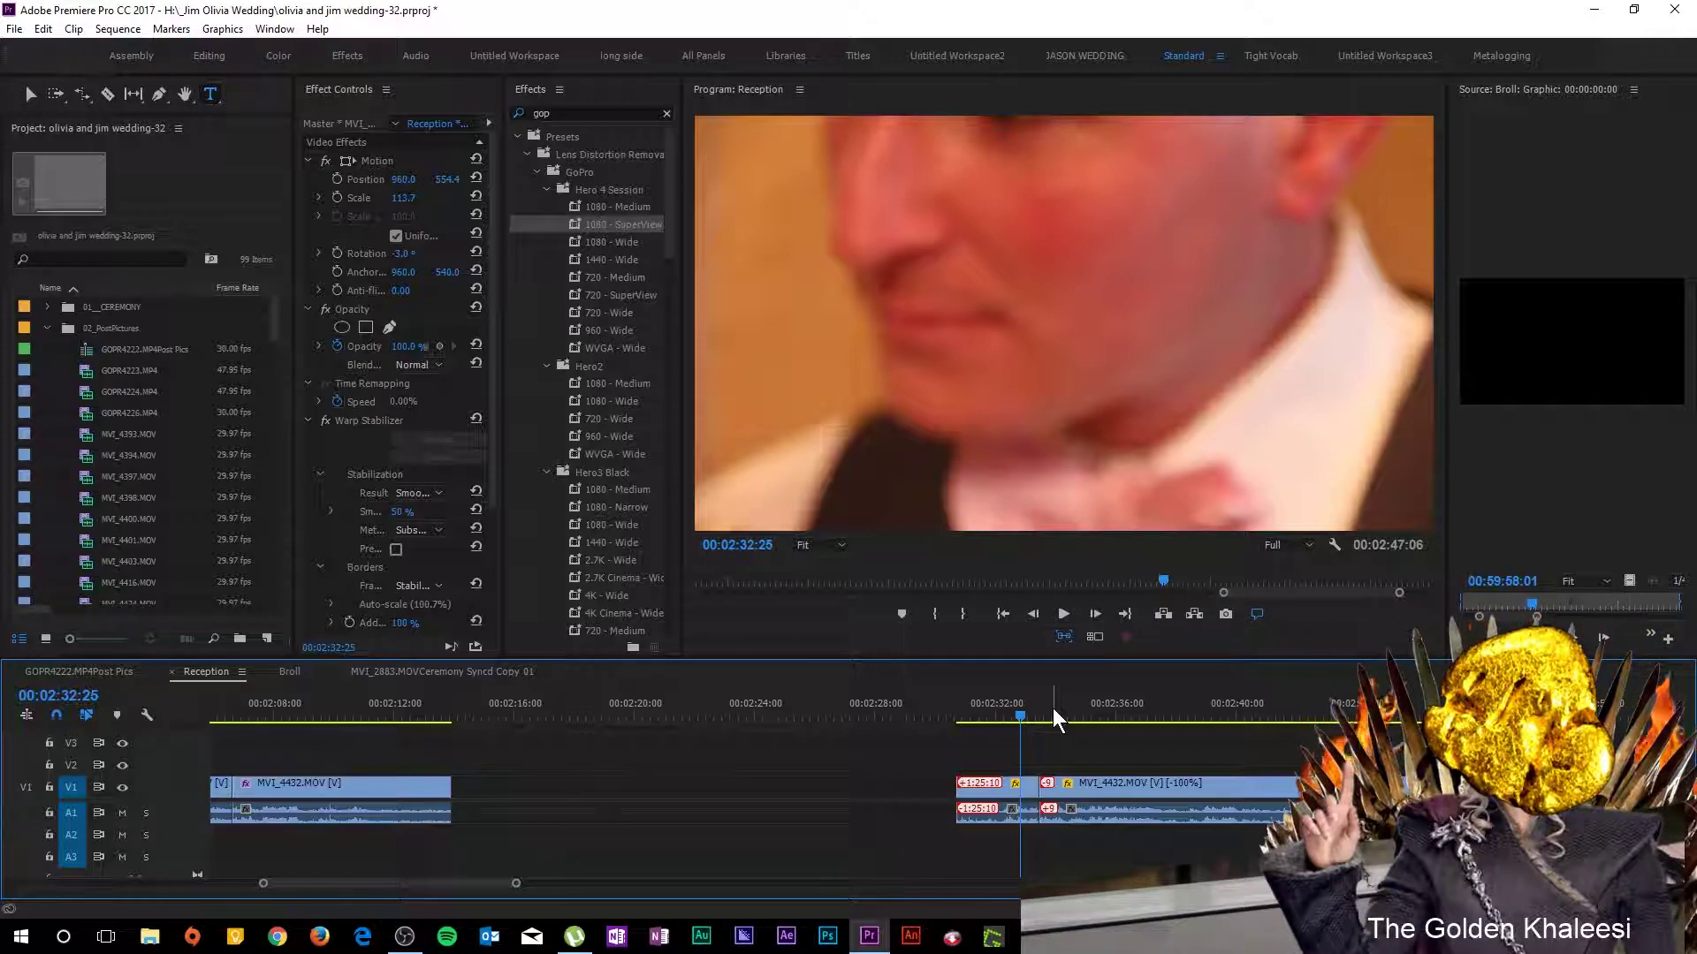
# Scrub the final clip's cake-feeding moment to 00:02:43:08, then enlarge the Program monitor.
pyautogui.moveTo(1025, 714); pyautogui.dragTo(978, 745)
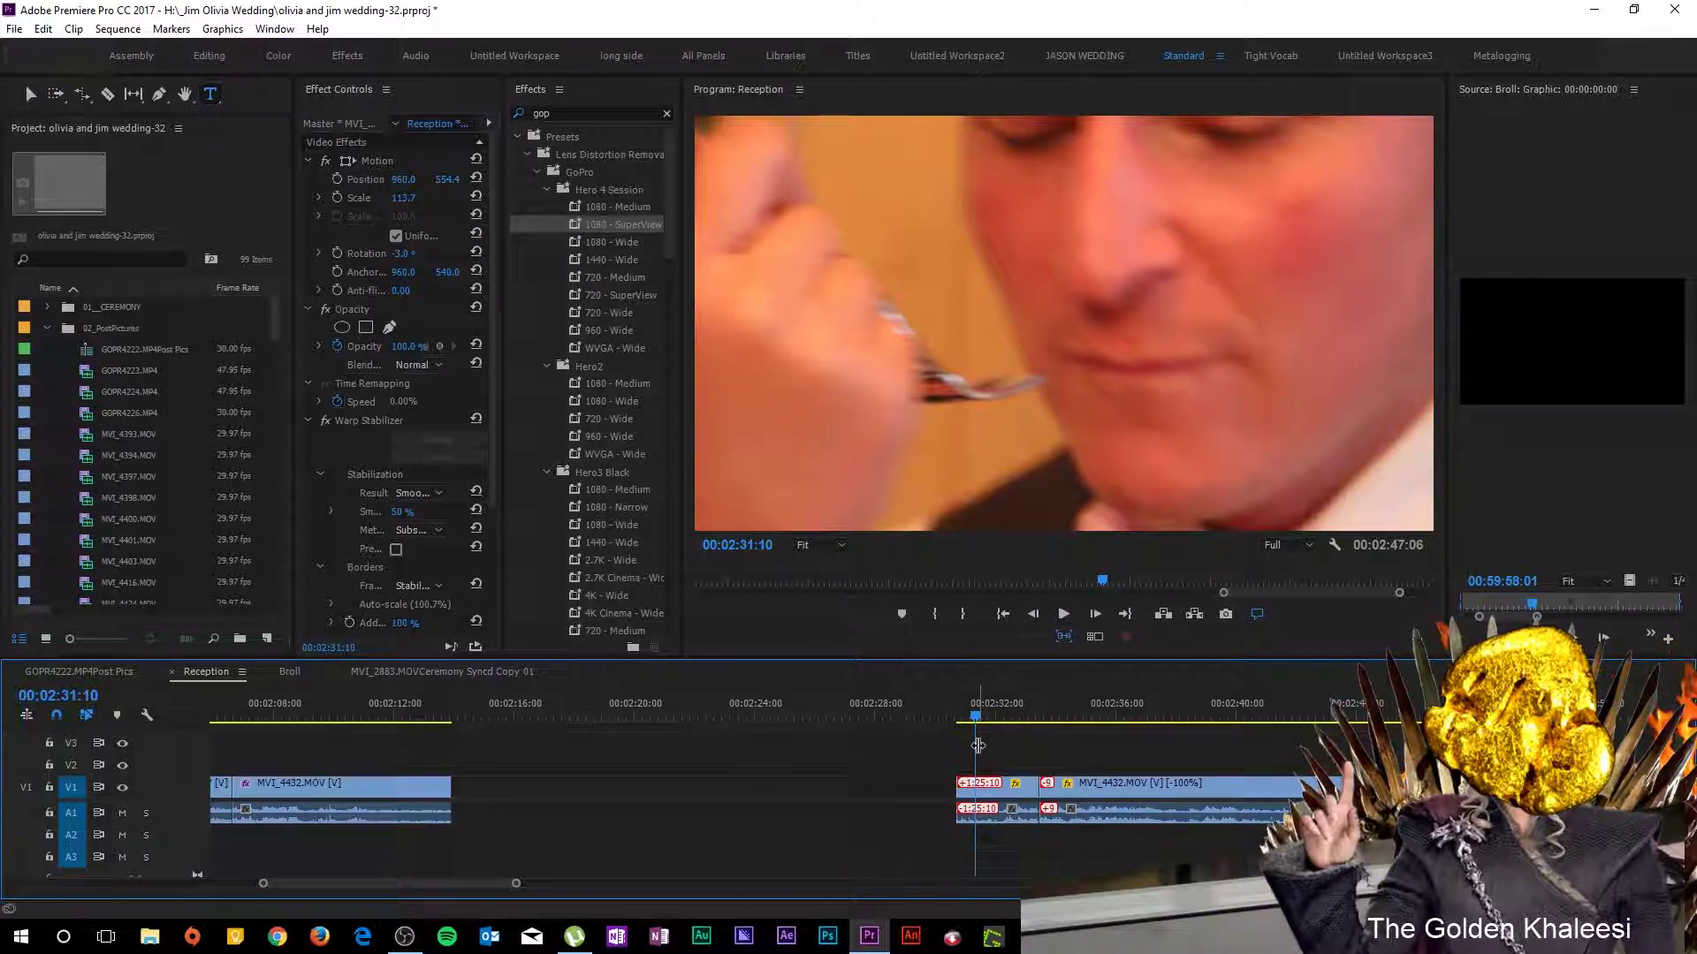
pyautogui.moveTo(976, 718); pyautogui.dragTo(988, 709)
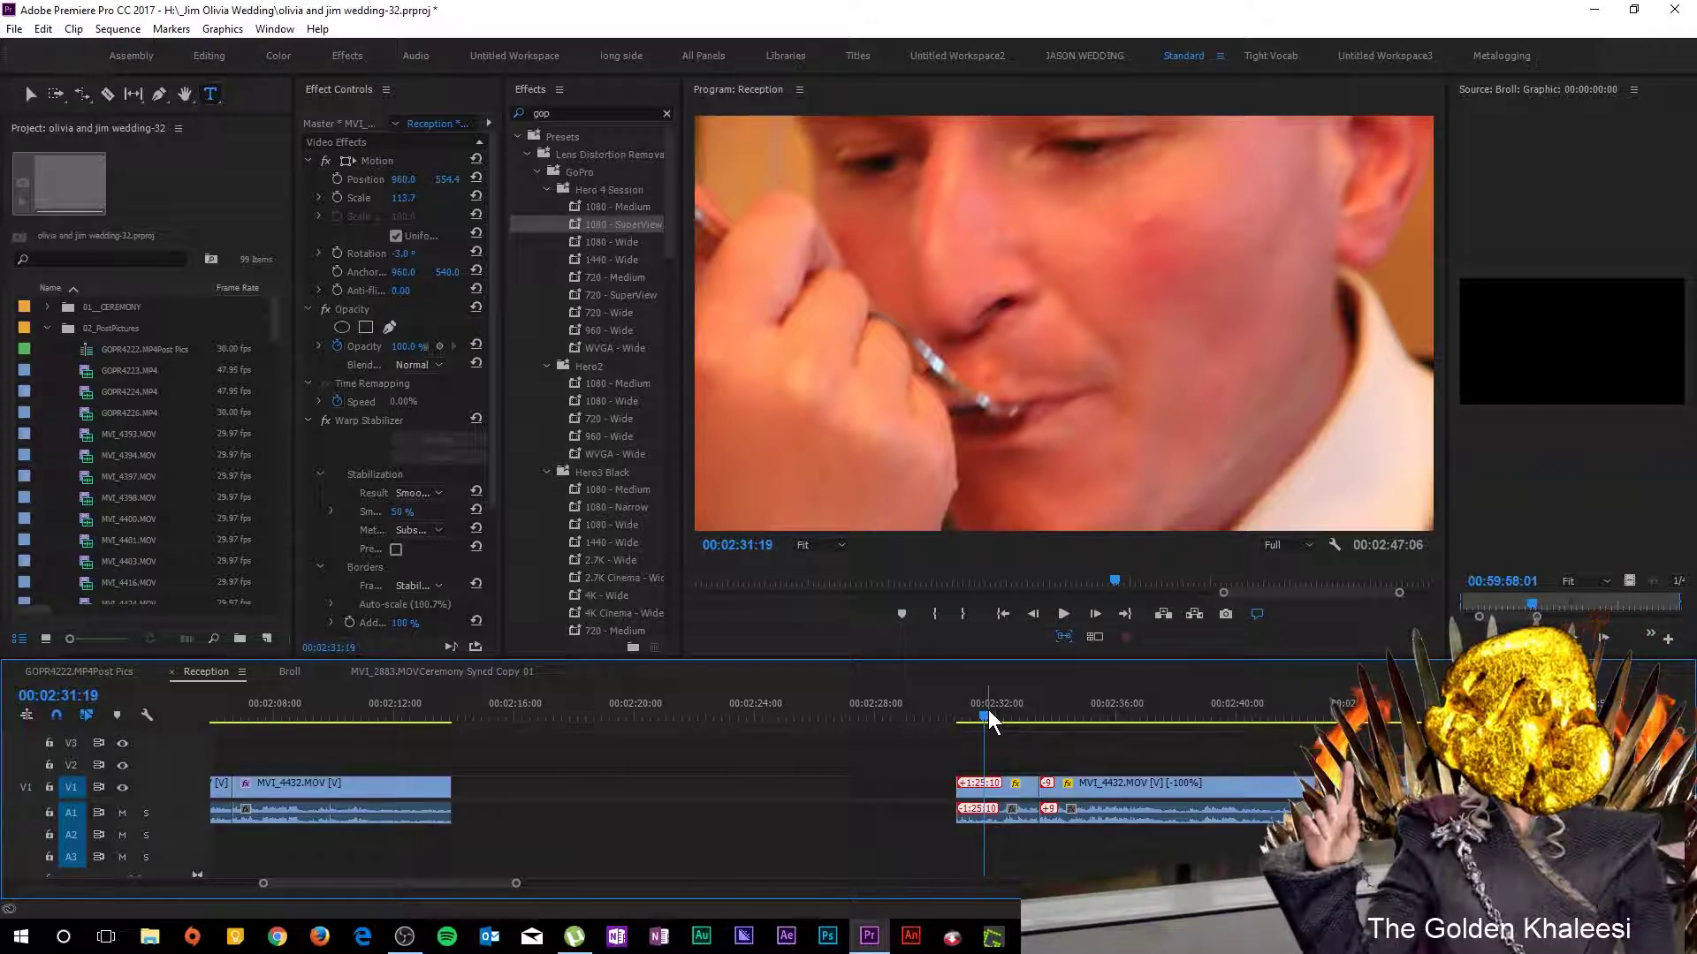
pyautogui.moveTo(995, 712); pyautogui.dragTo(1180, 737)
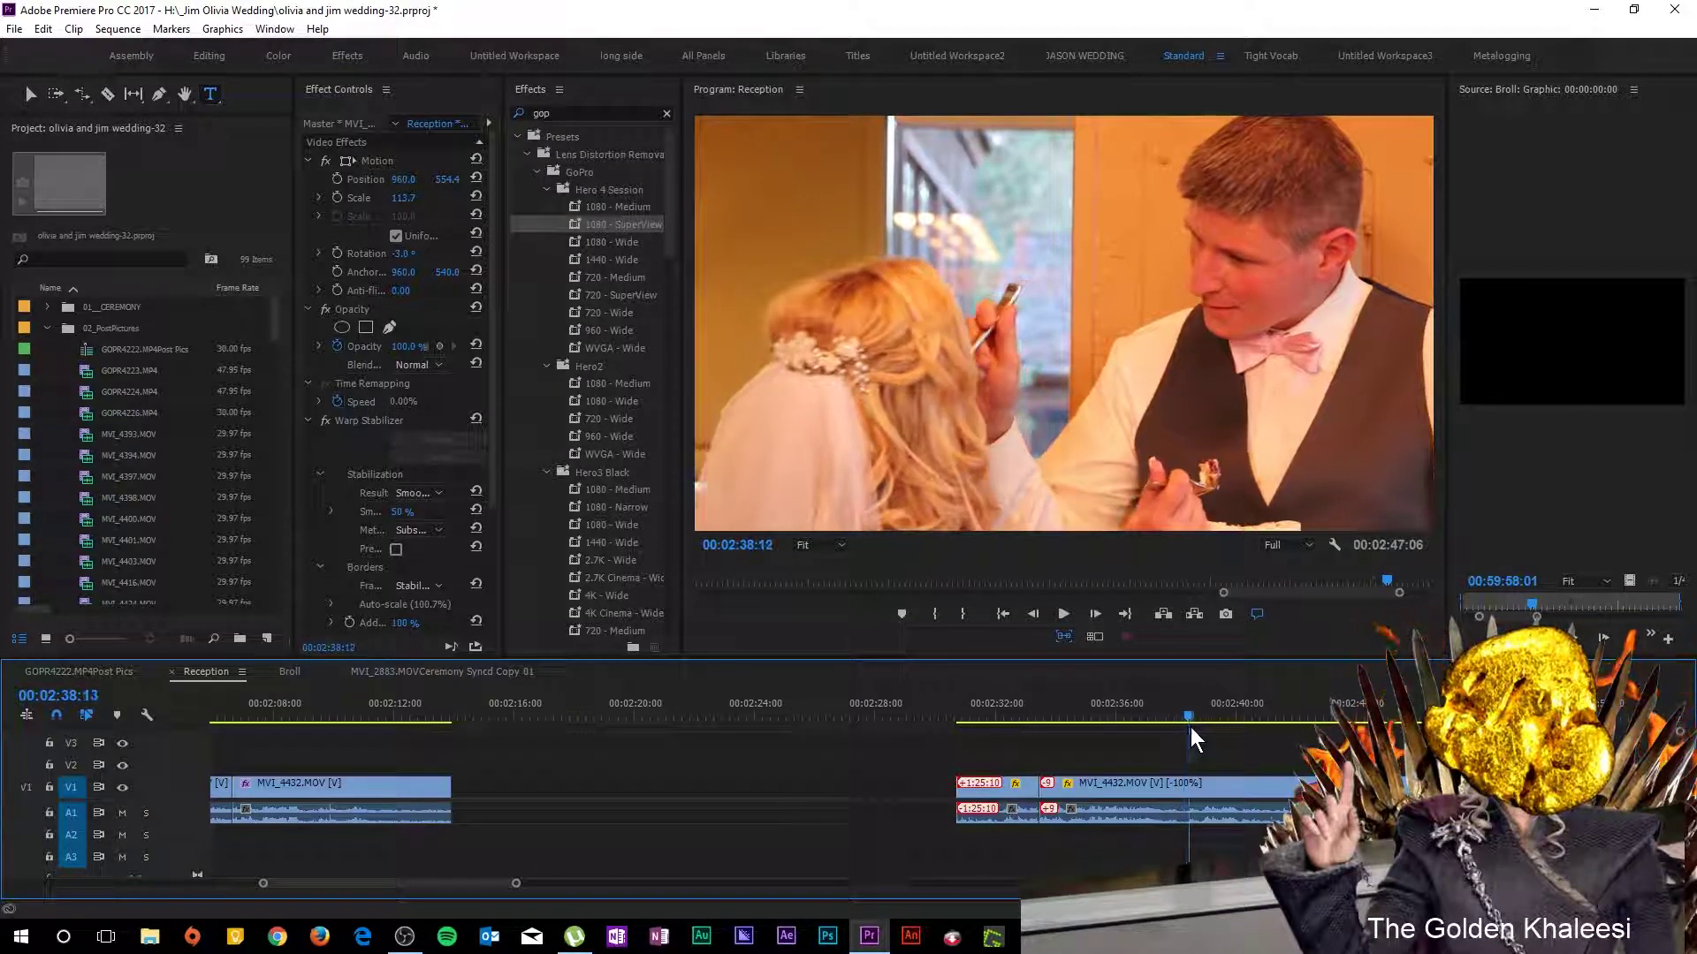
pyautogui.moveTo(1190, 728); pyautogui.dragTo(1334, 730)
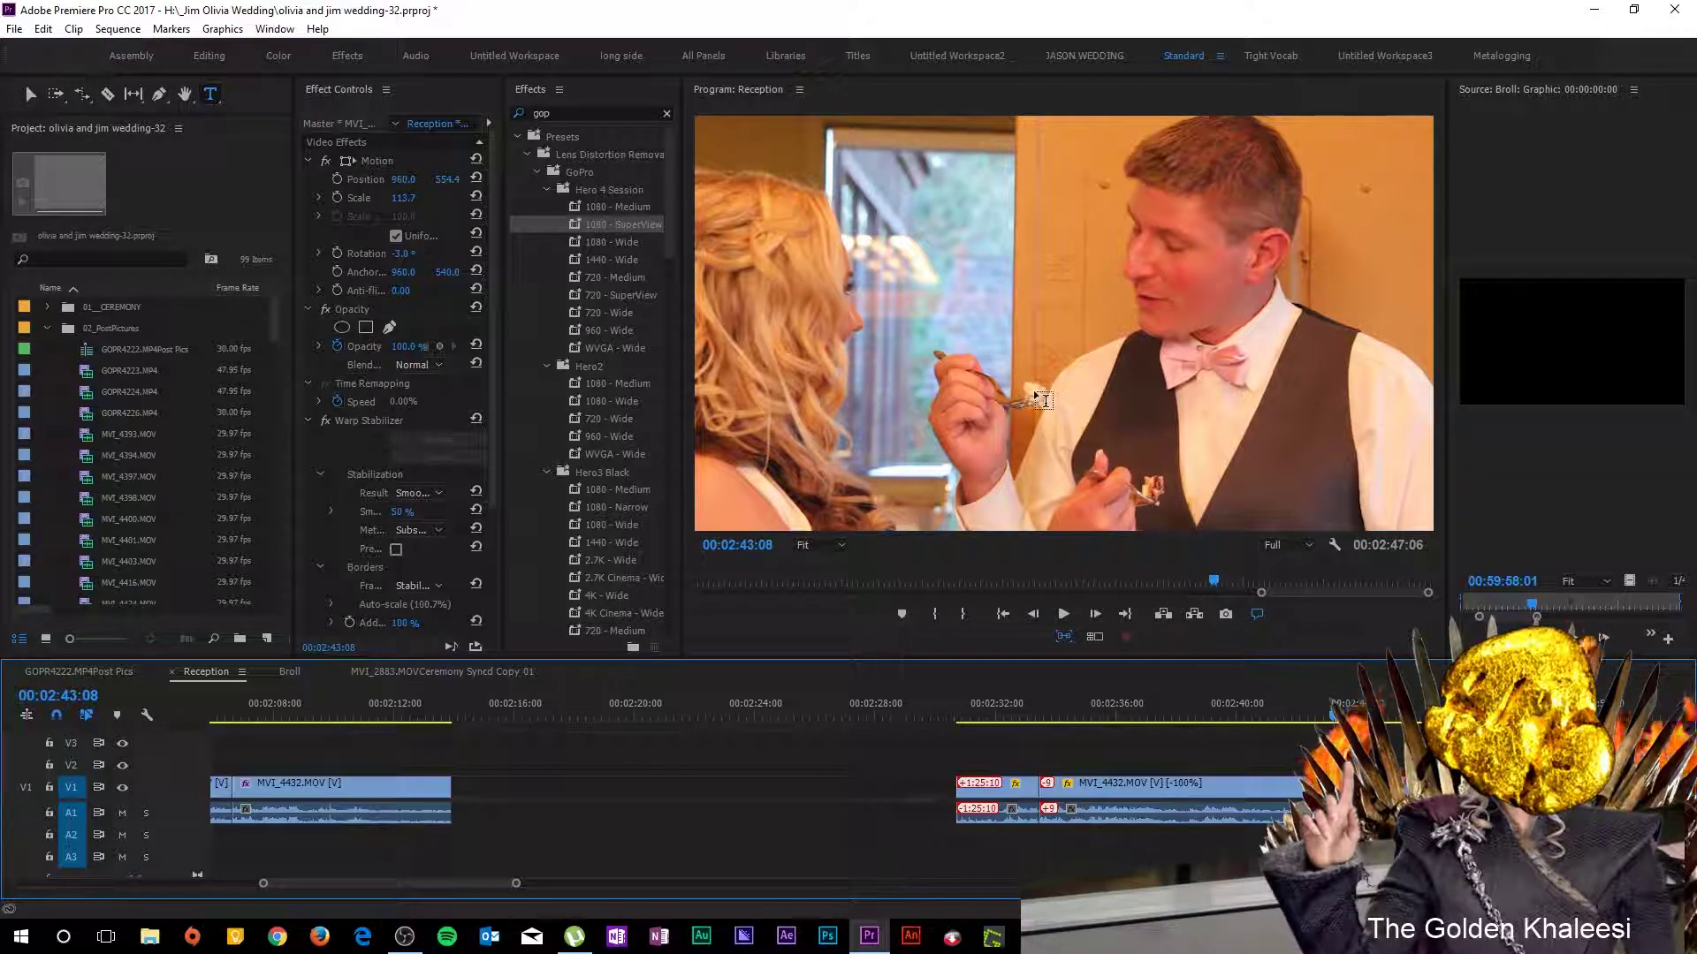
pyautogui.moveTo(1050, 655); pyautogui.dragTo(1042, 789)
# View the cake-feeding frame at 100% and pan around the forks and bow tie.
pyautogui.click(823, 678)
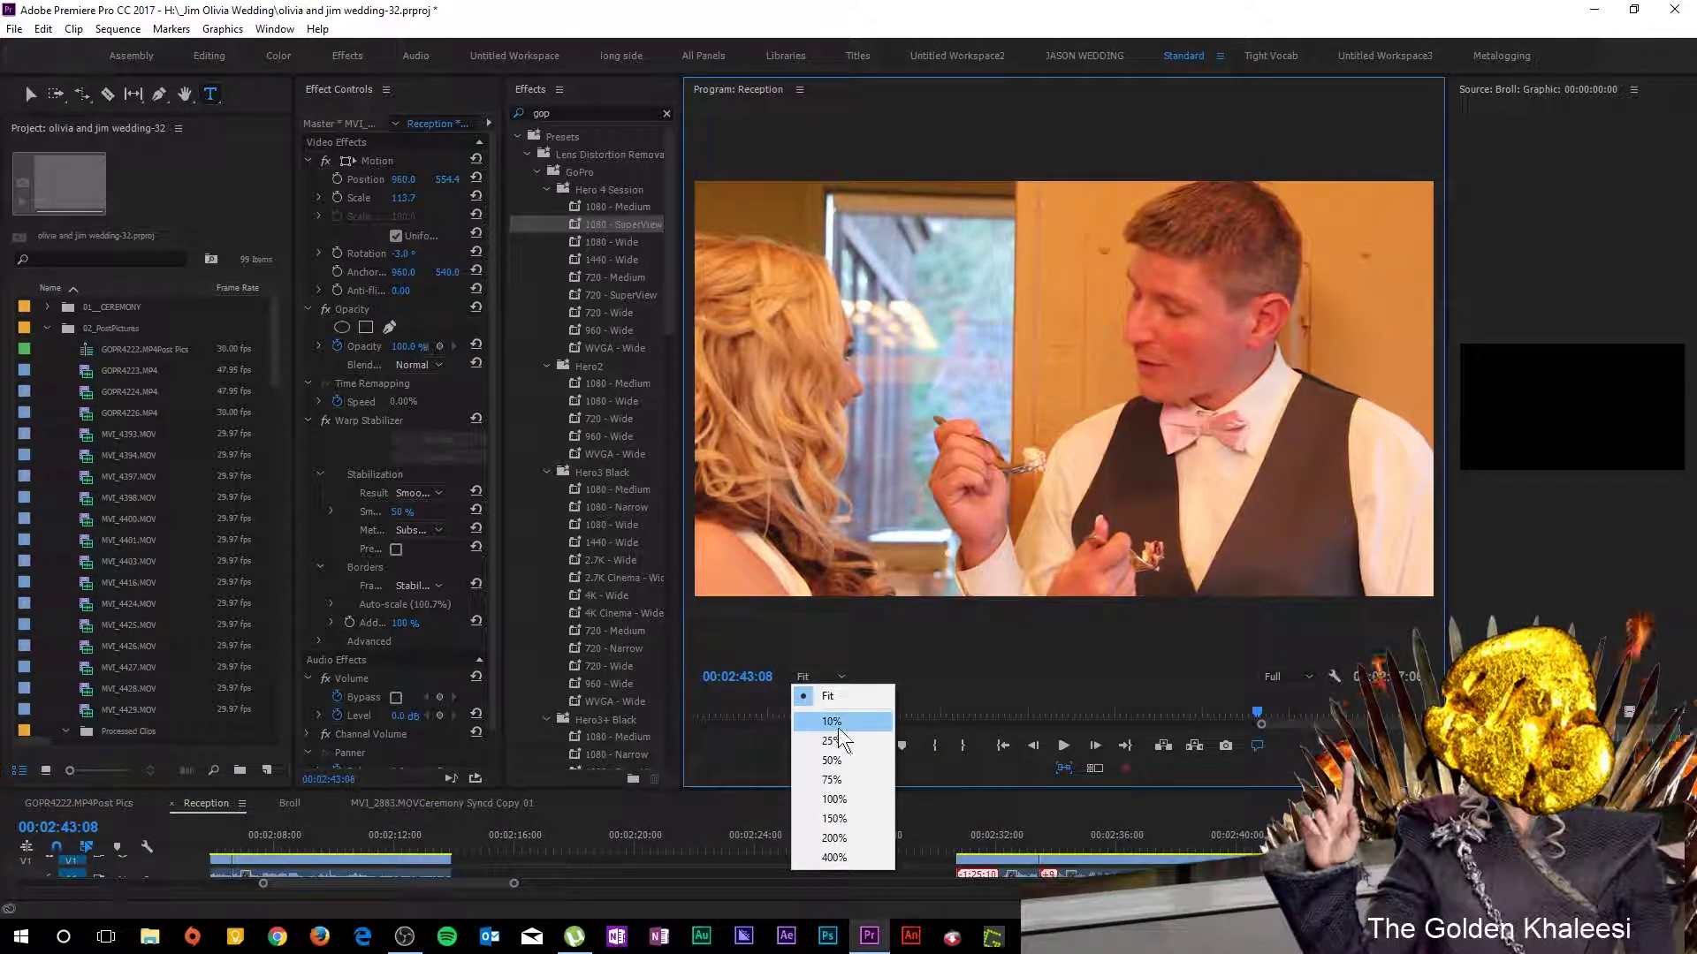
pyautogui.click(836, 799)
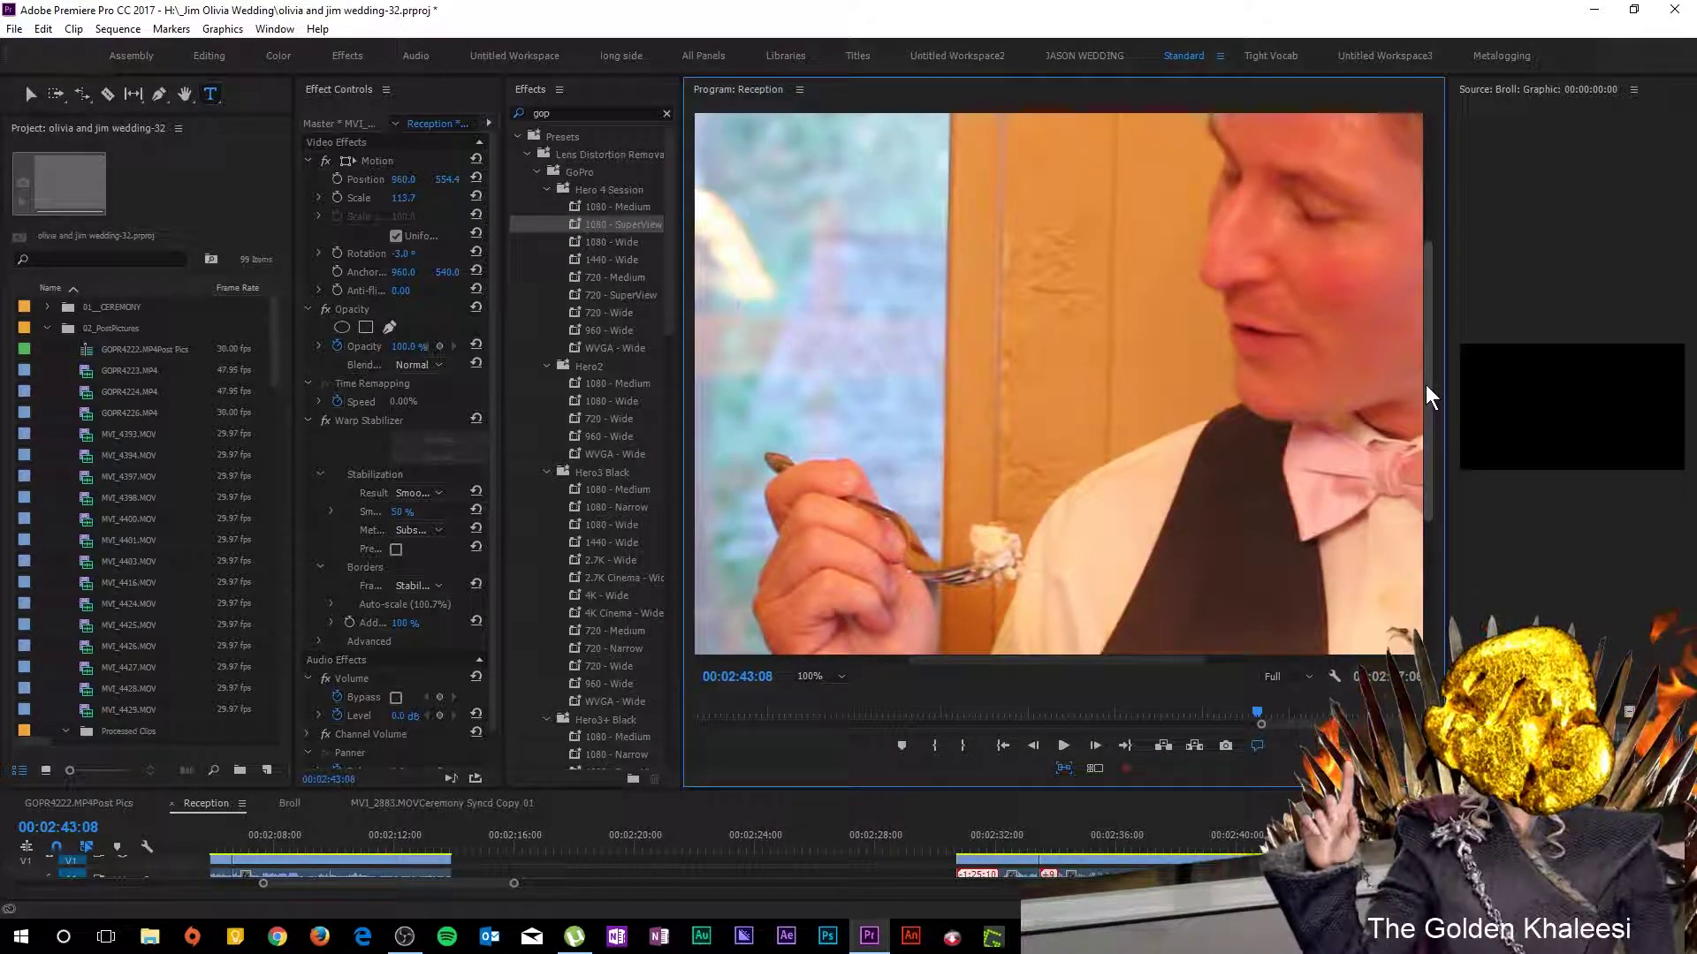
pyautogui.moveTo(1425, 385); pyautogui.dragTo(1409, 505)
pyautogui.moveTo(1149, 659); pyautogui.dragTo(1182, 666)
pyautogui.moveTo(1429, 481); pyautogui.dragTo(1428, 511)
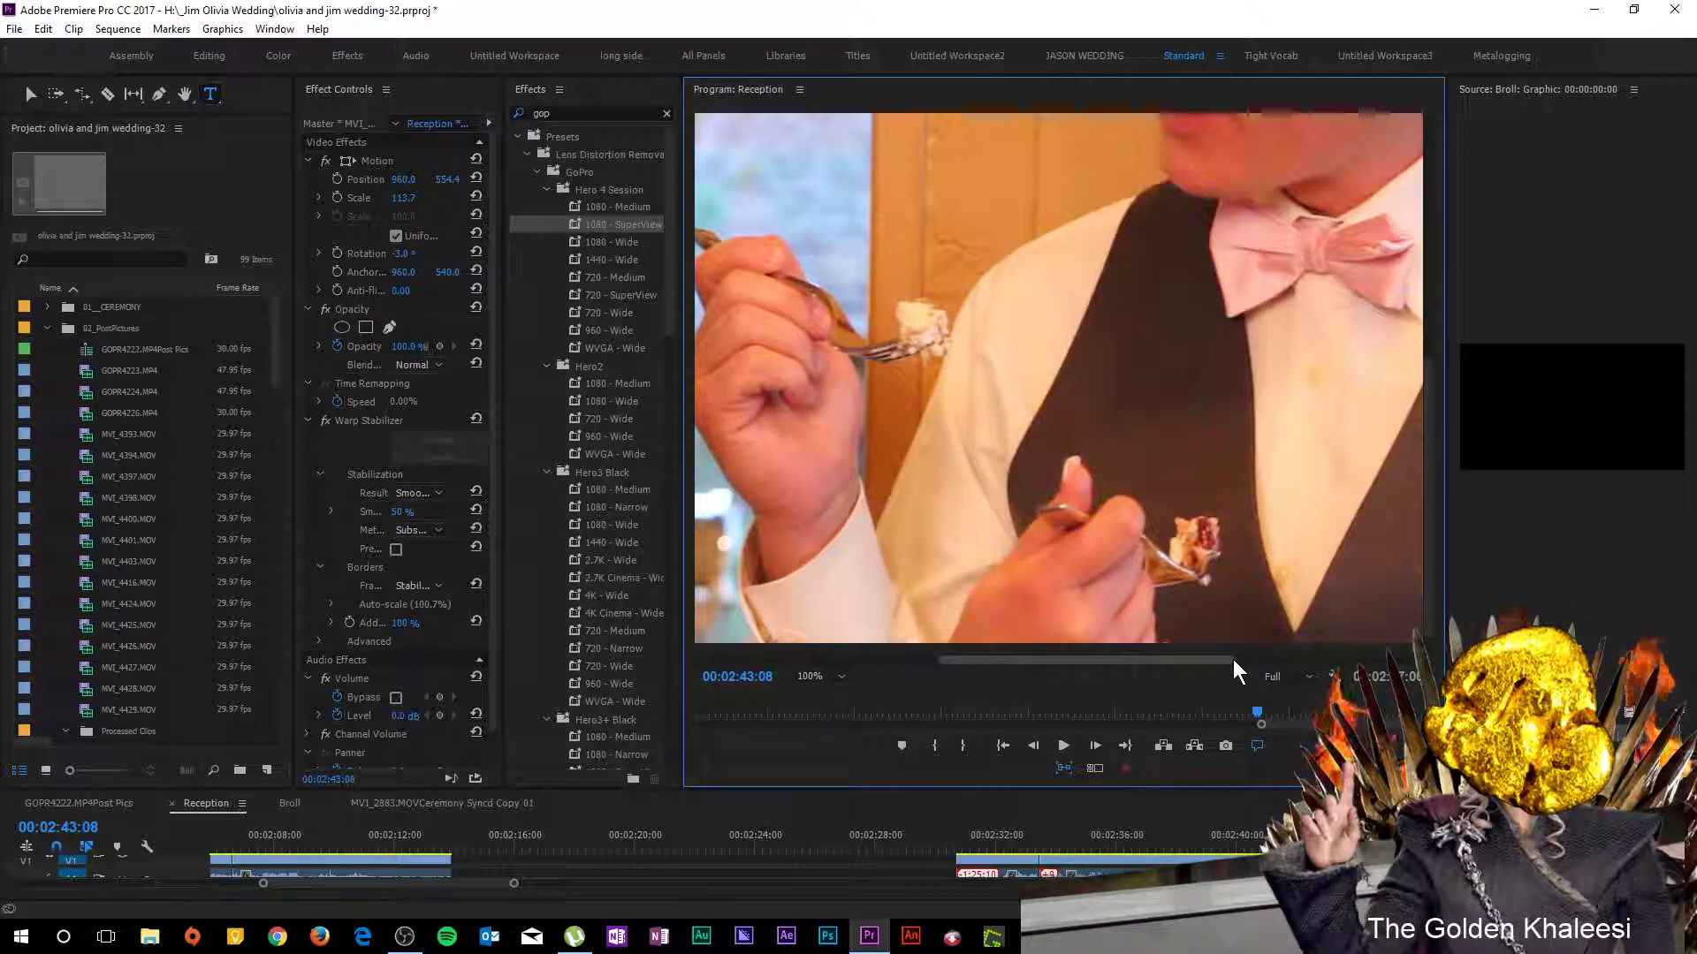
pyautogui.moveTo(1226, 658); pyautogui.dragTo(1216, 657)
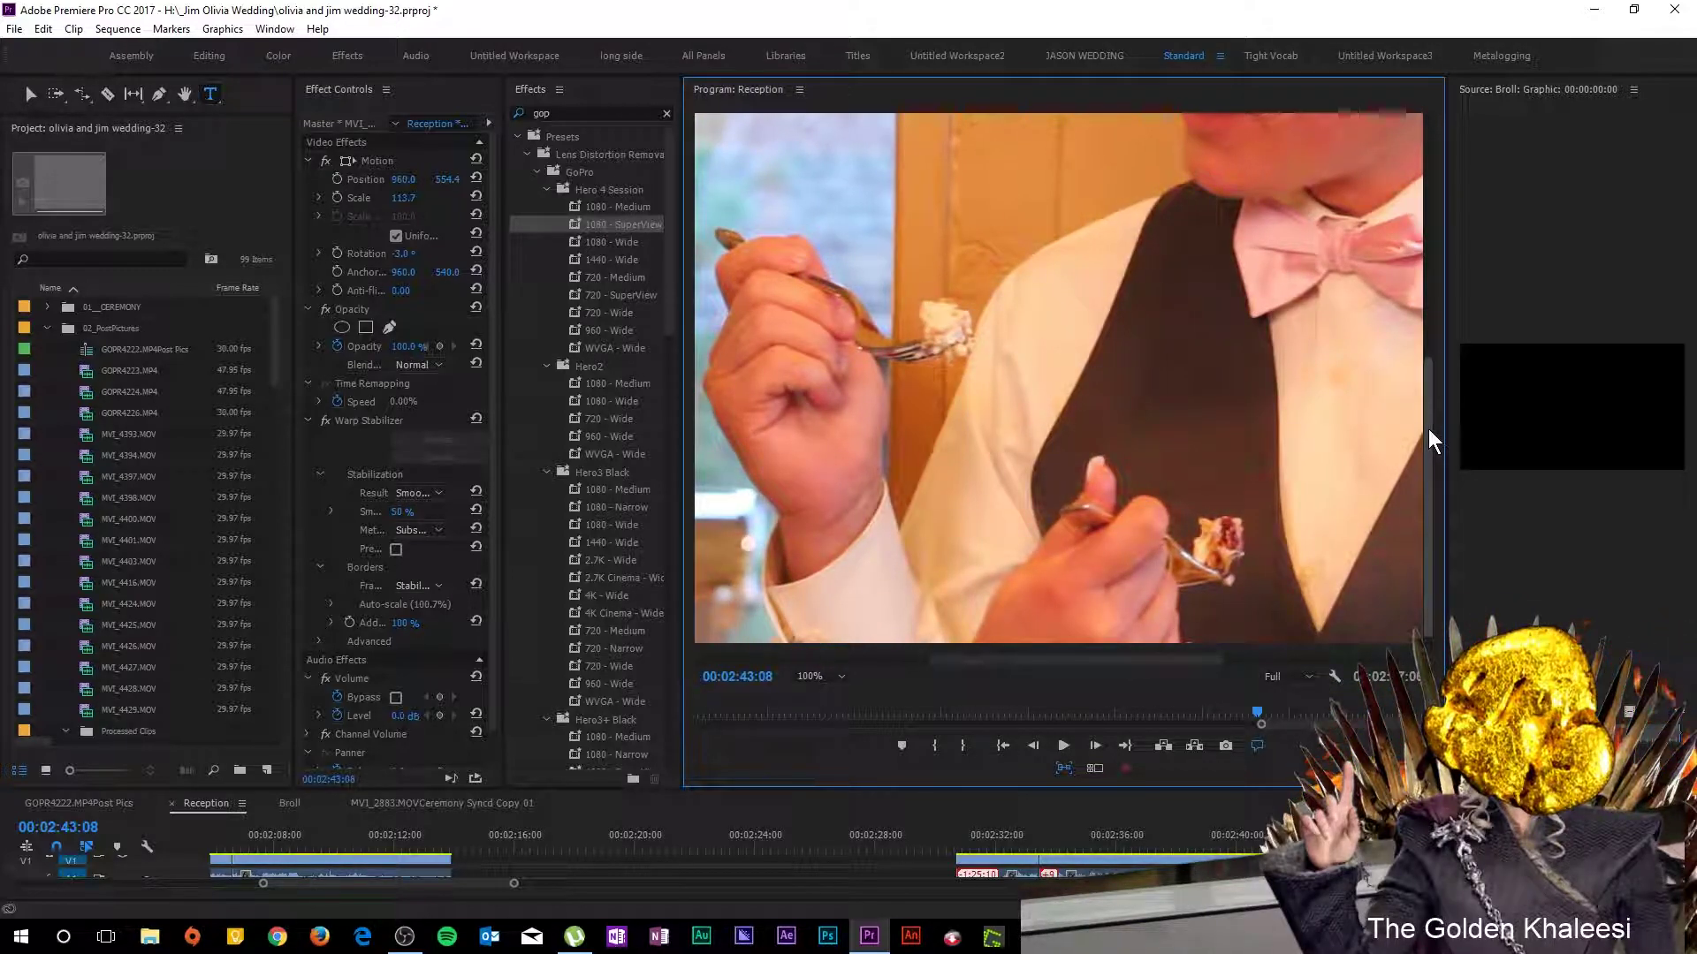
pyautogui.moveTo(1428, 430); pyautogui.dragTo(1425, 435)
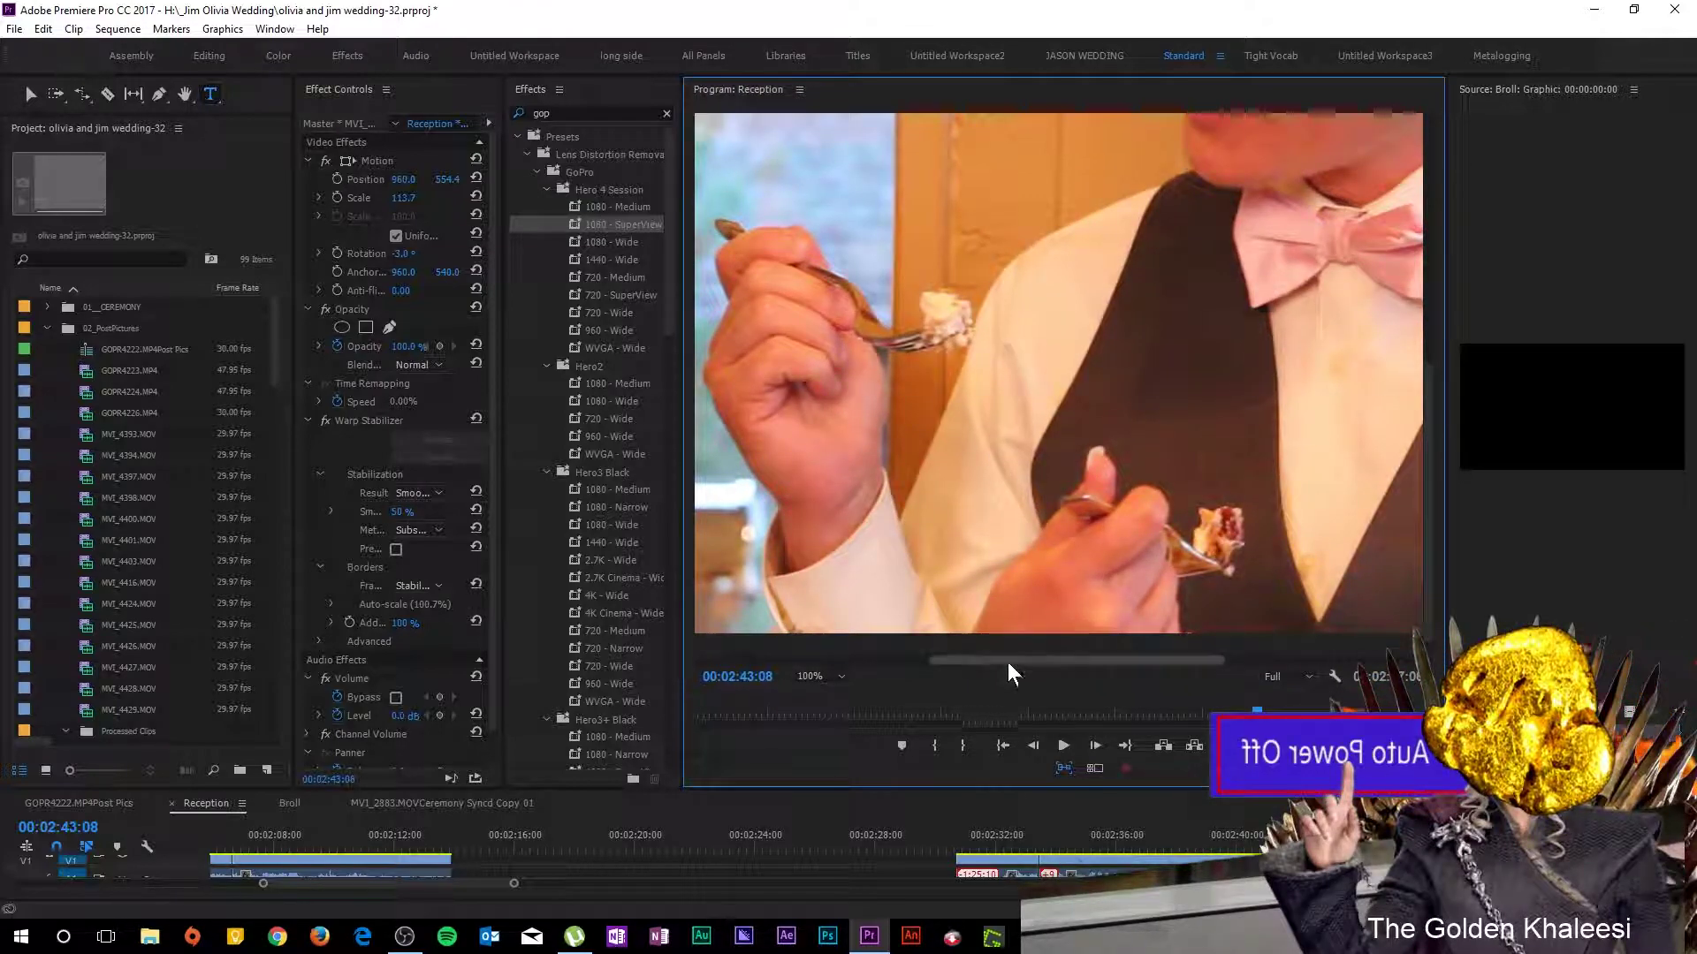
# Restore the timeline panel size and scrub the final clip from 00:02:34:04 to about 00:02:36.
pyautogui.moveTo(1017, 789); pyautogui.dragTo(1030, 596)
pyautogui.click(1059, 651)
pyautogui.moveTo(1067, 650); pyautogui.dragTo(1199, 665)
pyautogui.click(818, 481)
# Set the Program monitor zoom back to Fit to show the whole frame.
pyautogui.click(827, 500)
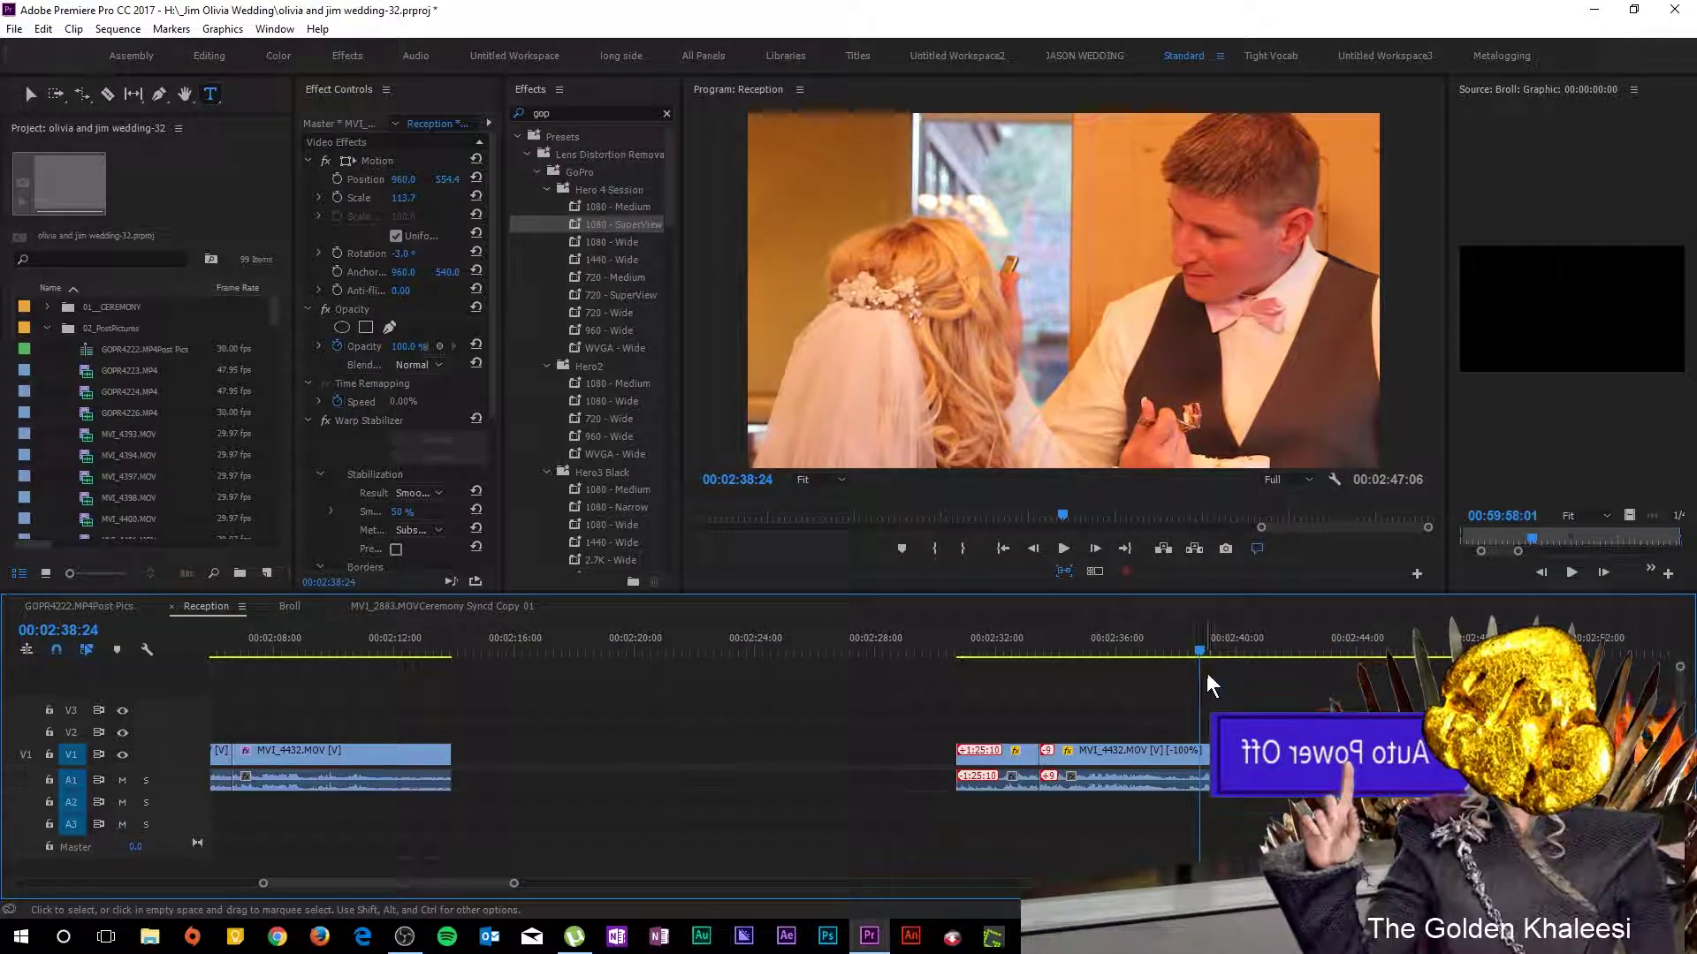